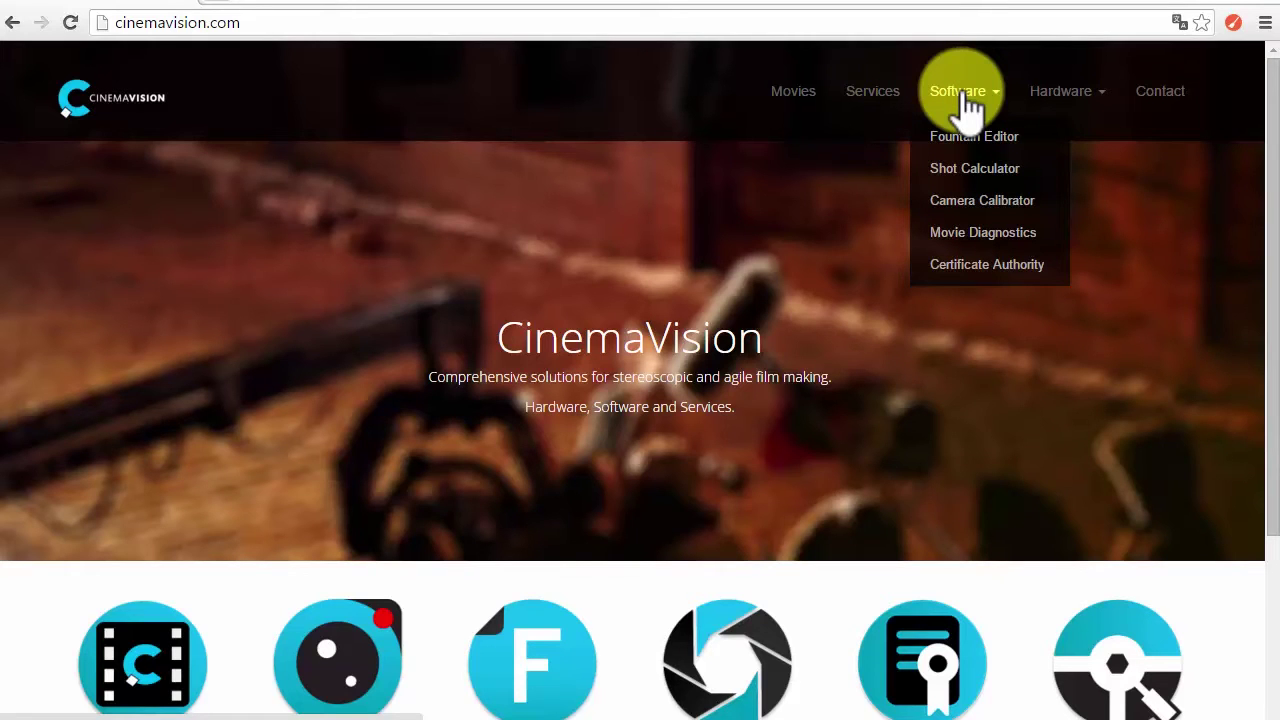
Open the Shot Calculator product page and scroll down to its Screens Gallery.
left_click(977, 168)
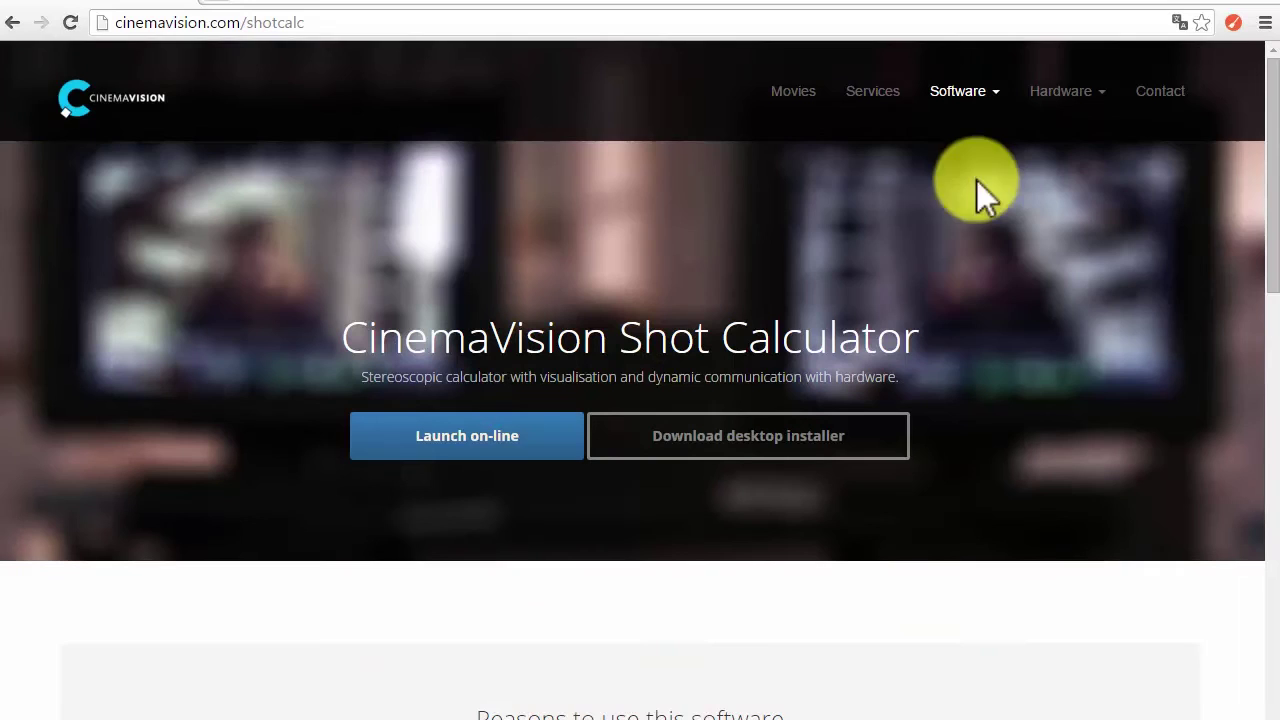
scroll(937, 260, "down", 2)
scroll(937, 257, "down", 5)
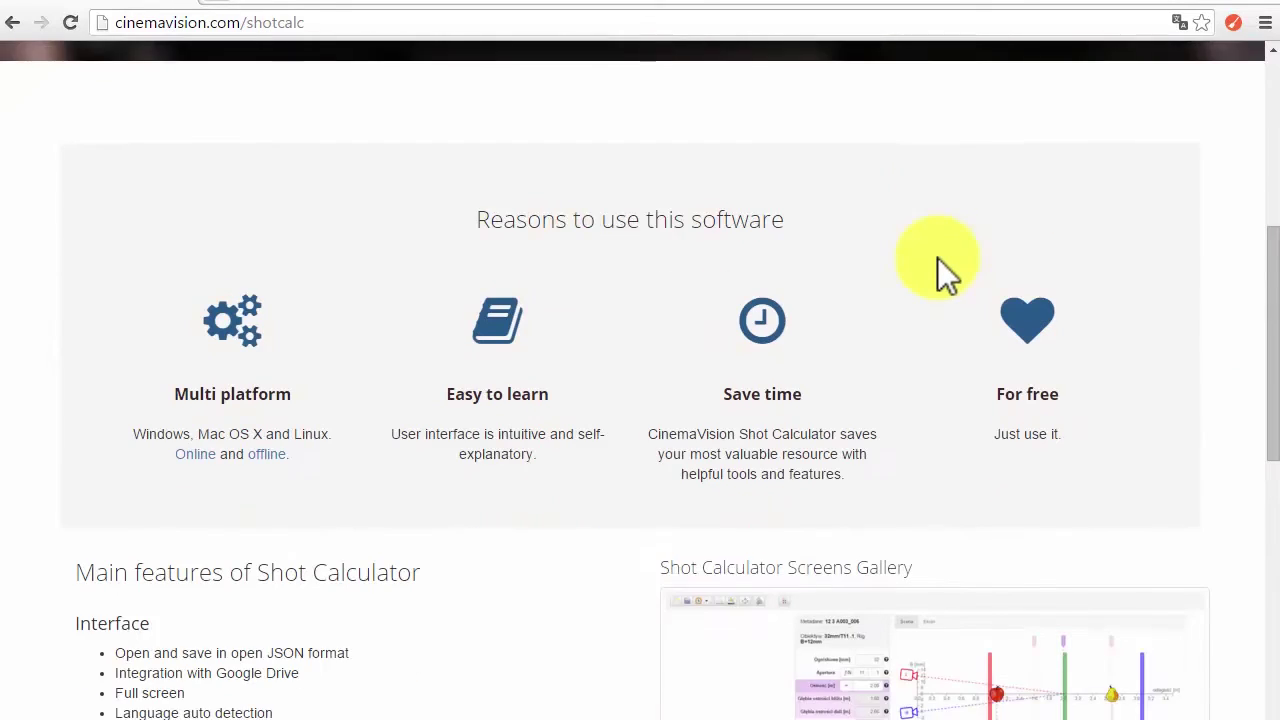
scroll(937, 257, "down", 2)
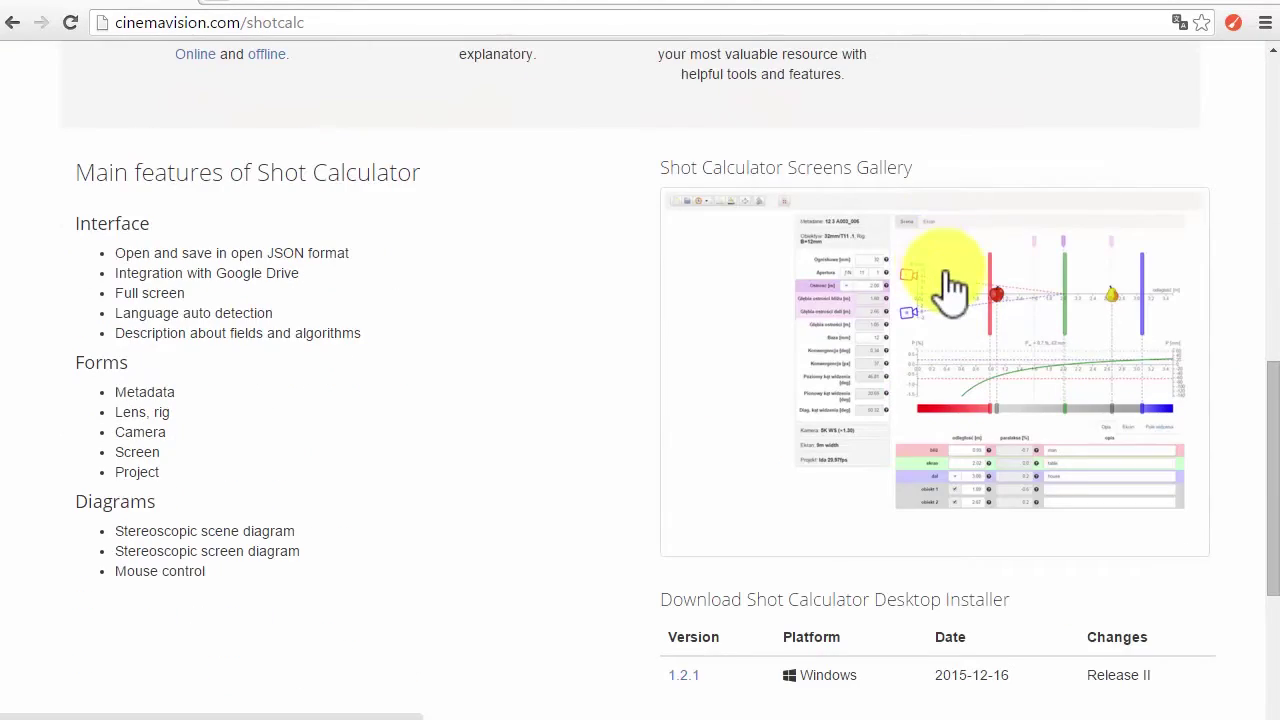
Enlarge a gallery screenshot and browse through the calculator screenshots in the lightbox.
left_click(951, 281)
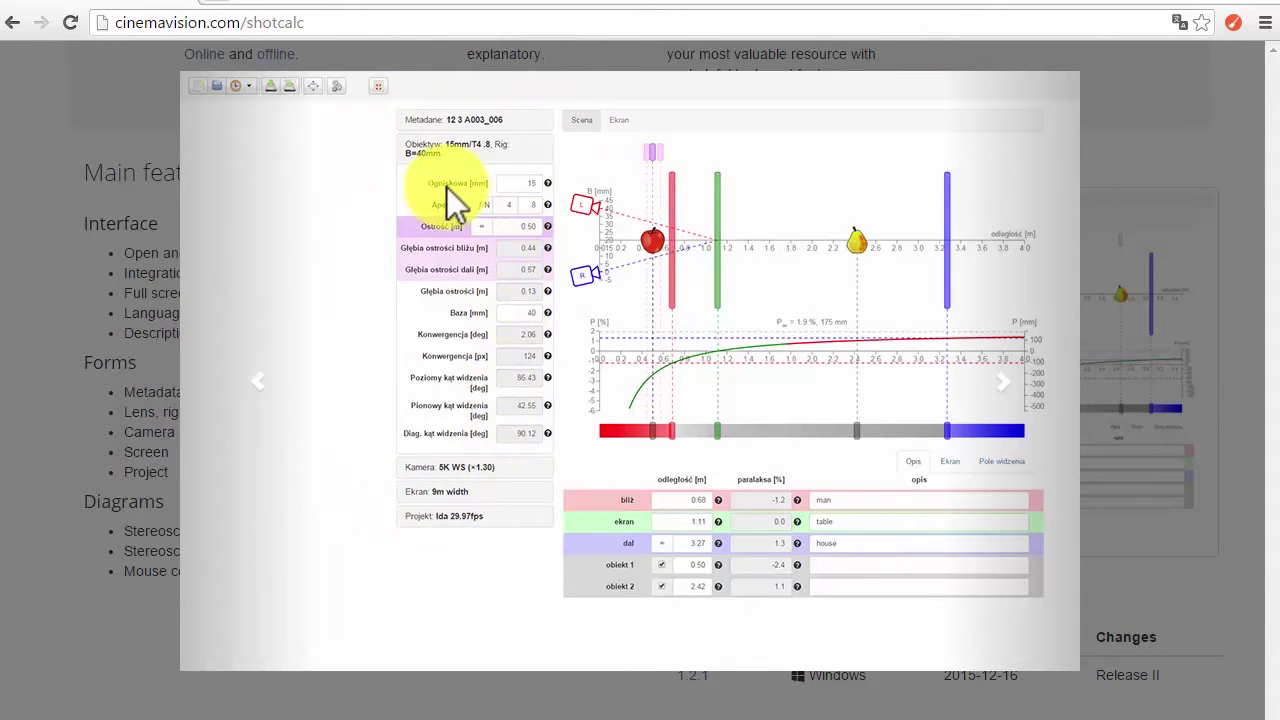
left_click(1043, 288)
left_click(1043, 288)
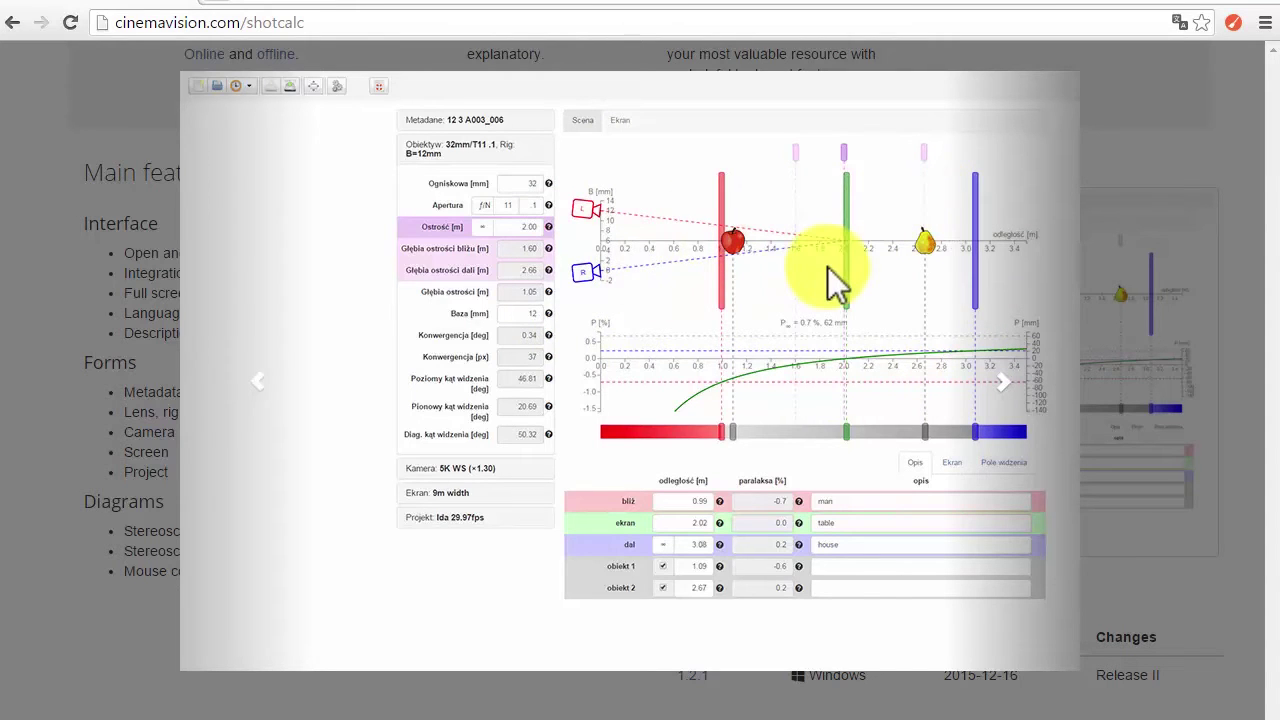
left_click(790, 325)
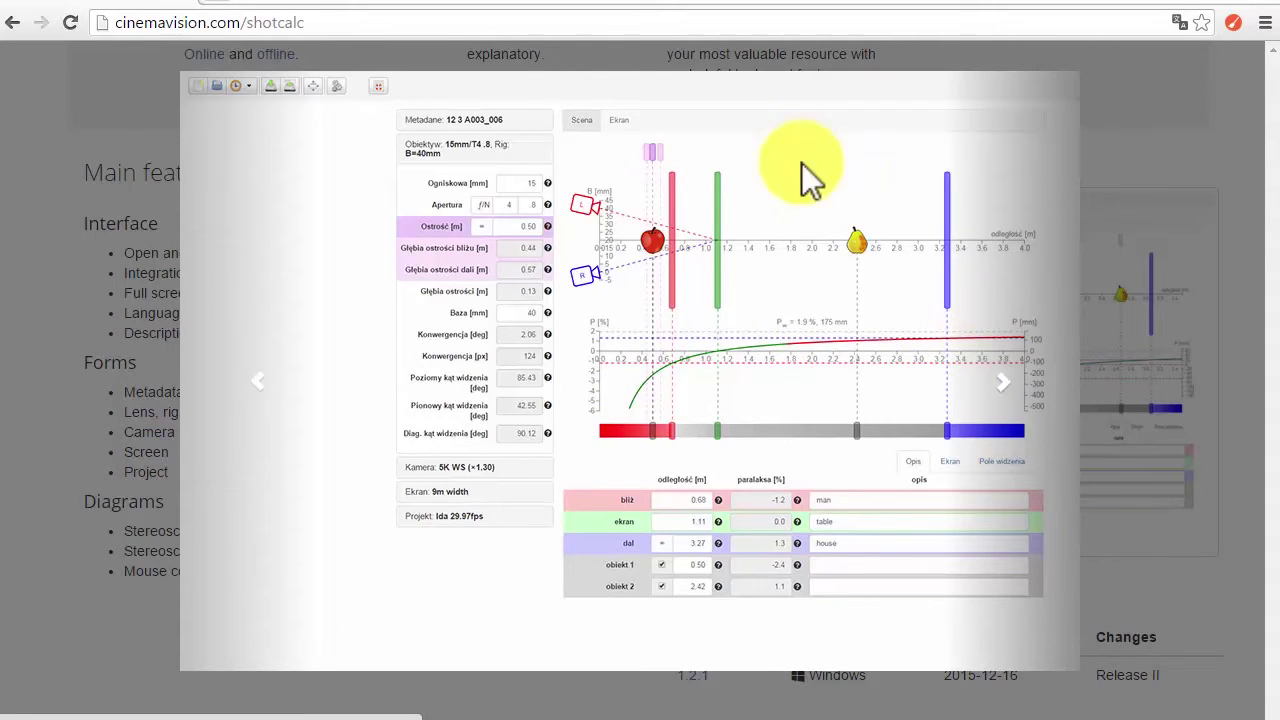
left_click(1050, 288)
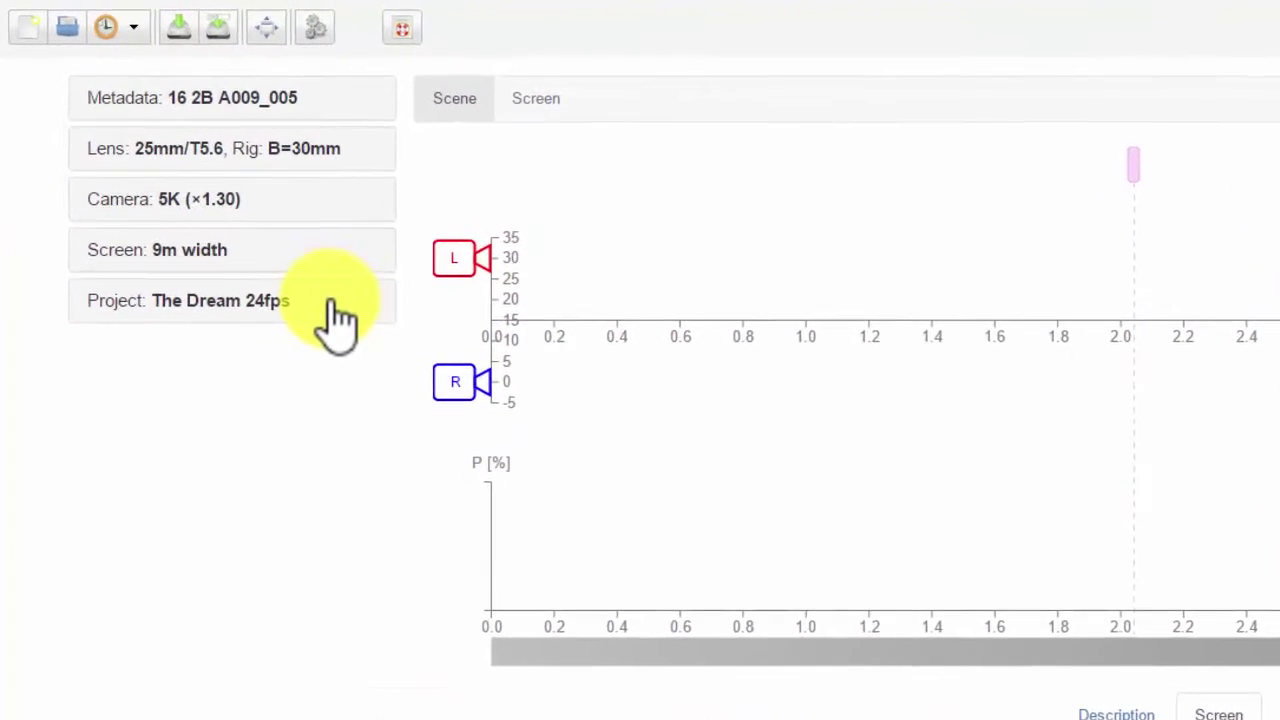
left_click(338, 305)
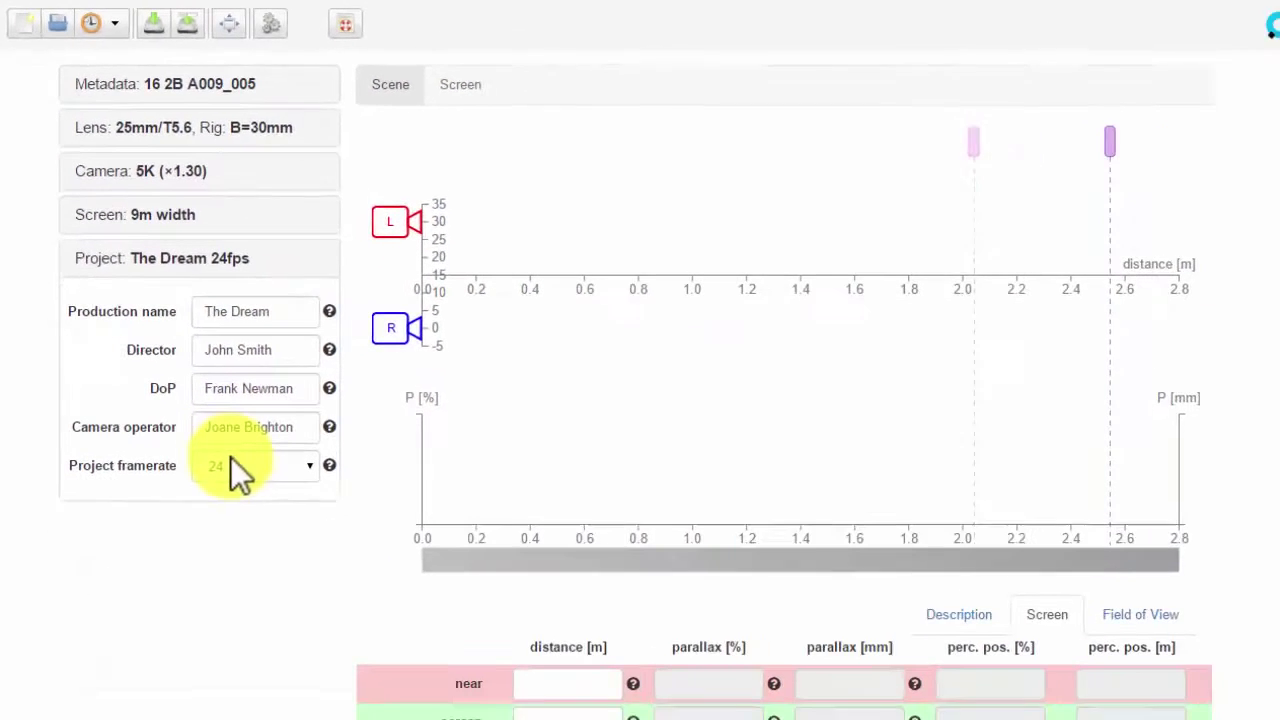
left_click(288, 268)
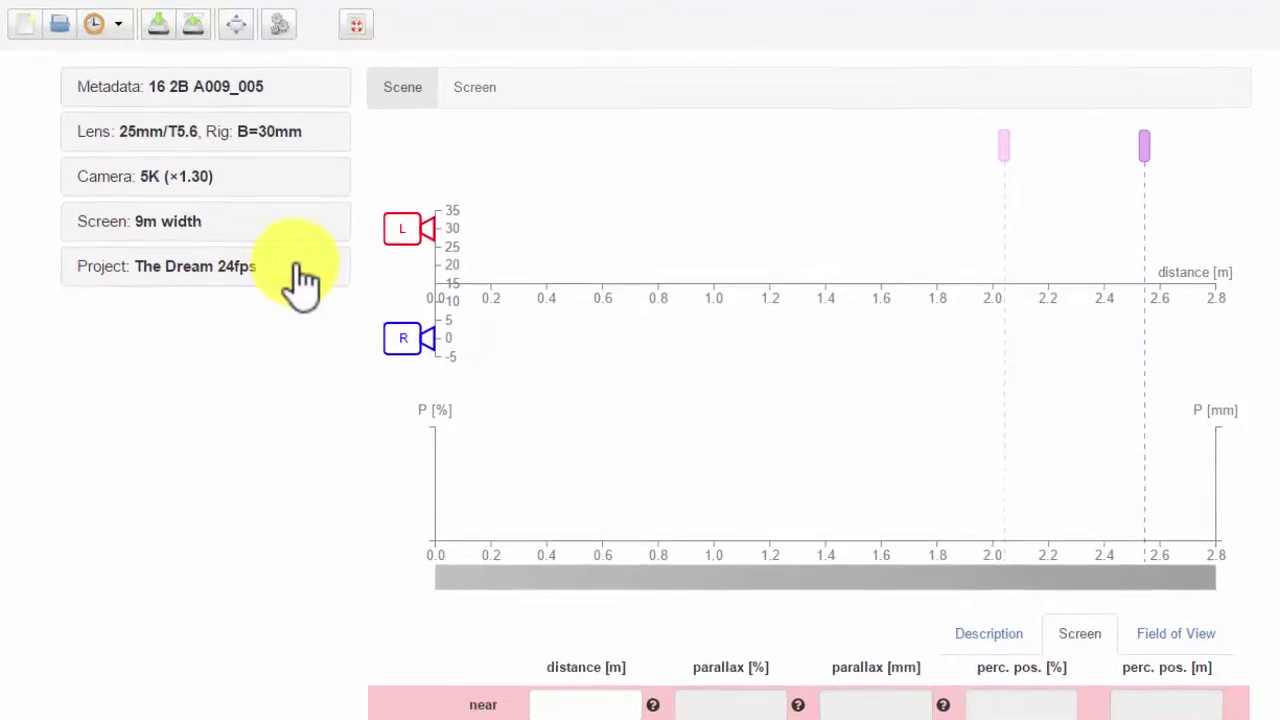
left_click(287, 182)
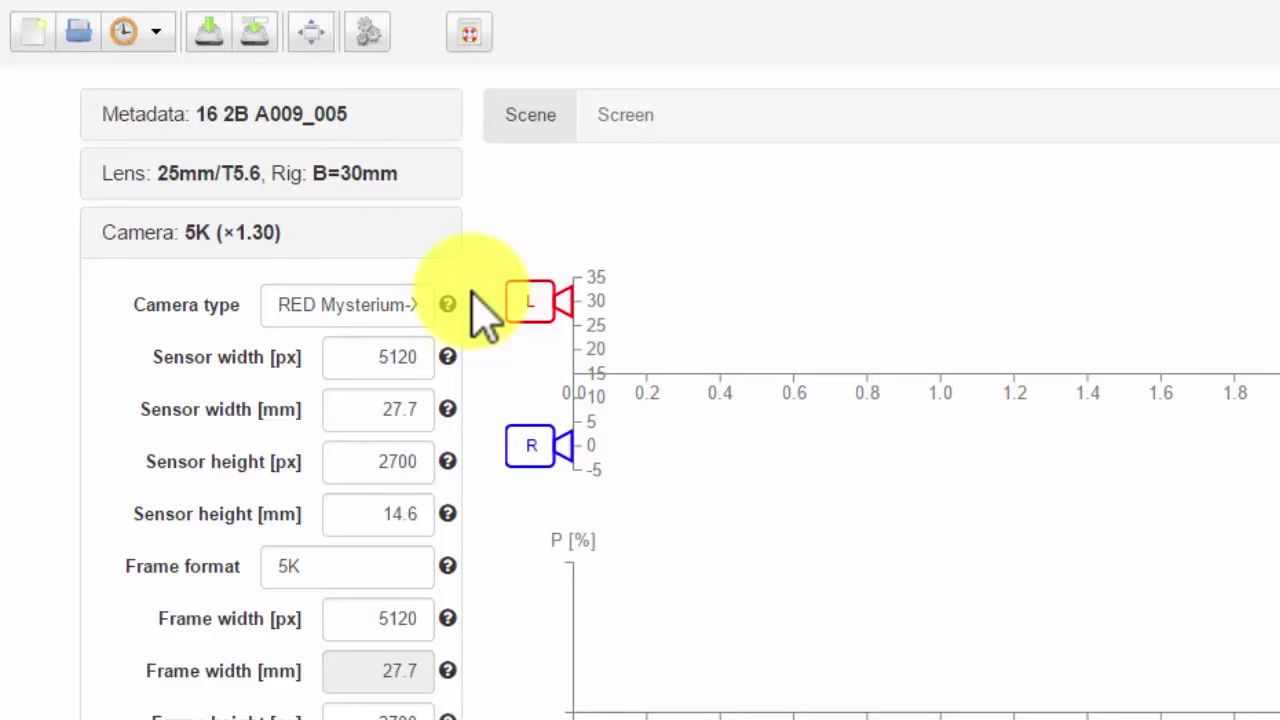
left_click(372, 236)
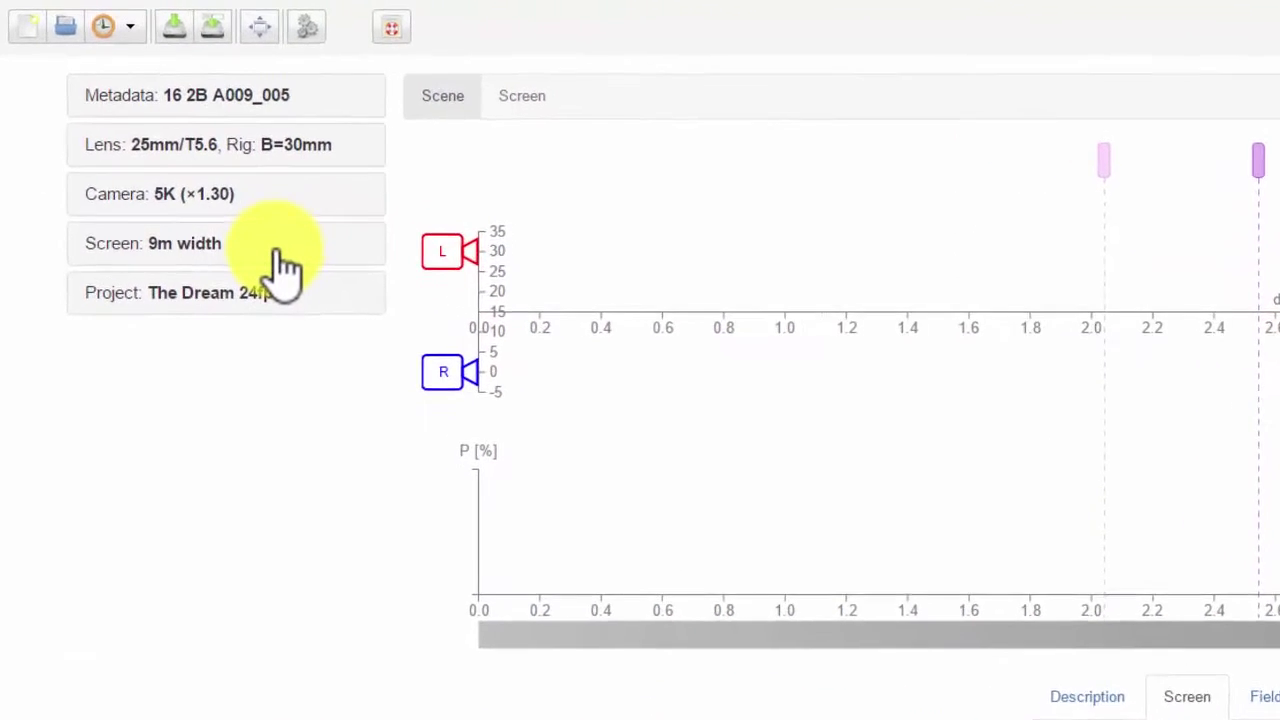
left_click(282, 258)
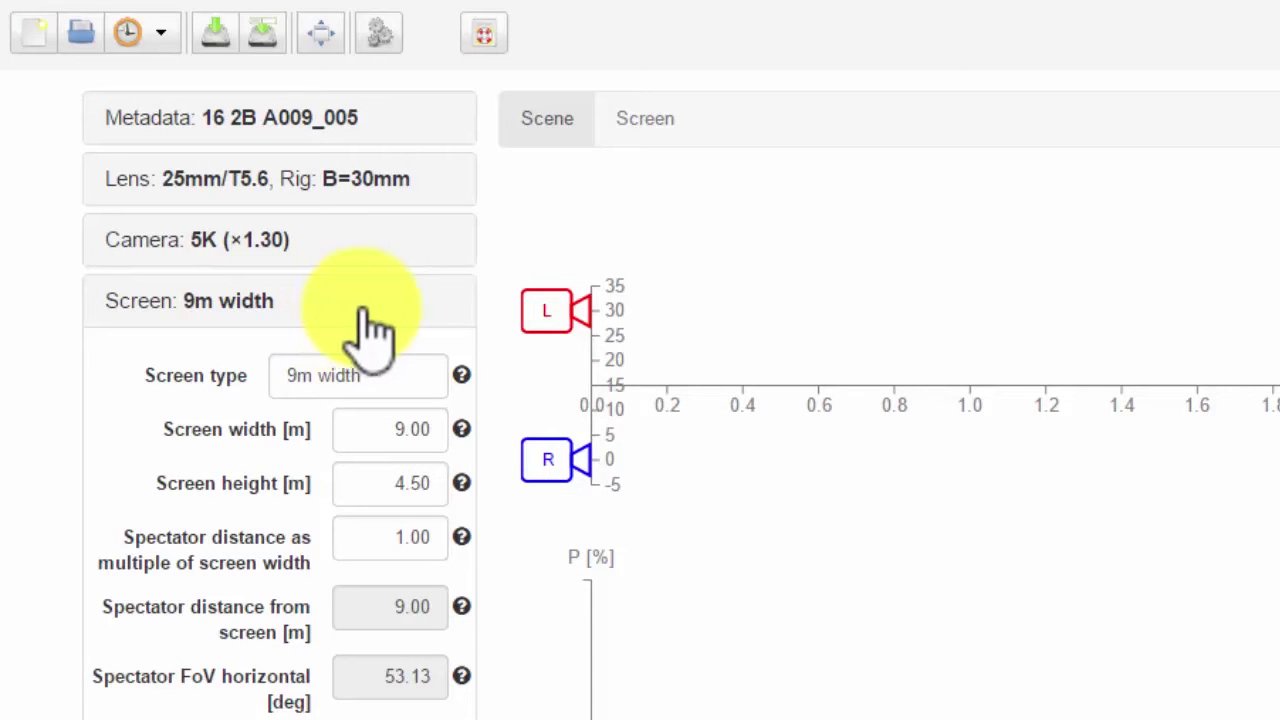
left_click(390, 372)
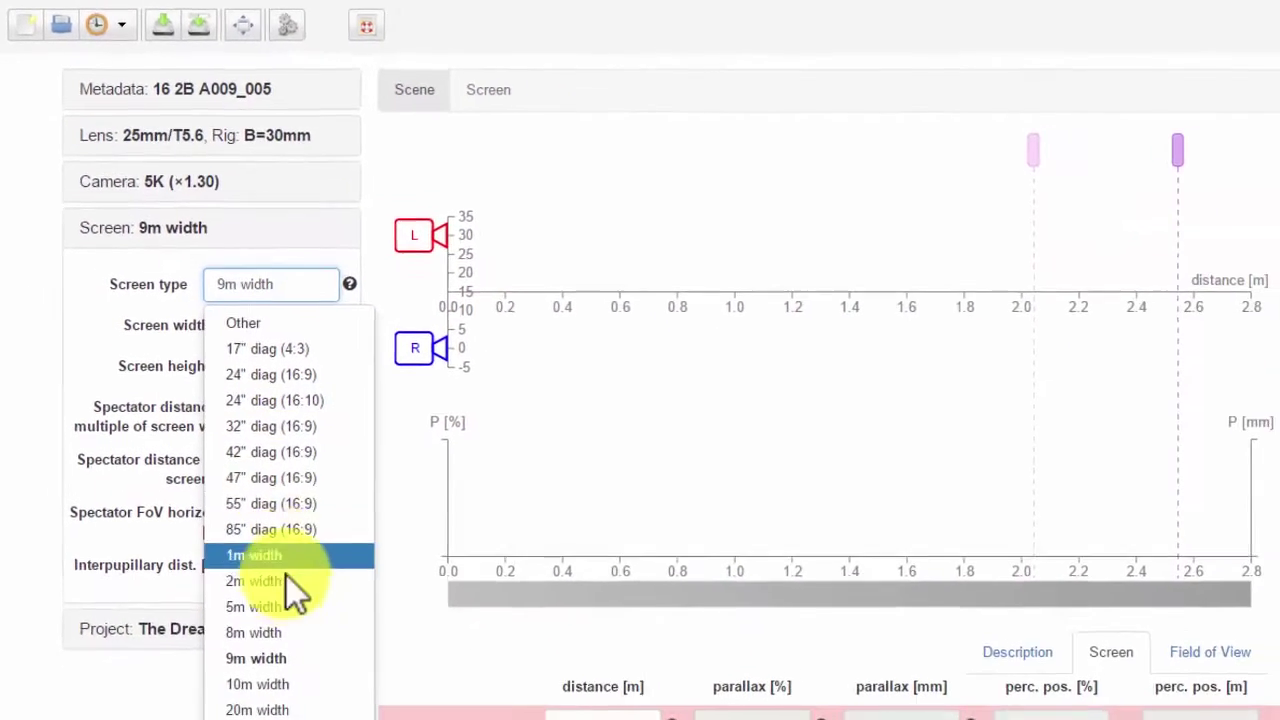
left_click(263, 606)
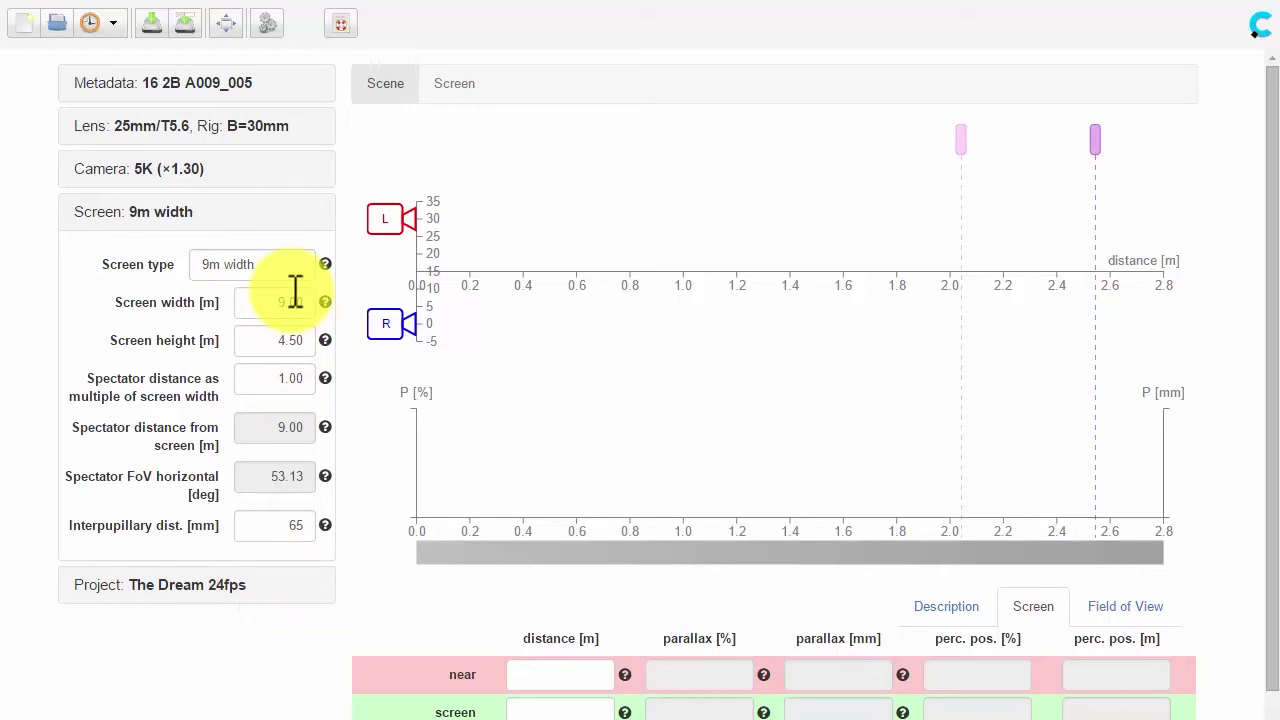
left_click(258, 222)
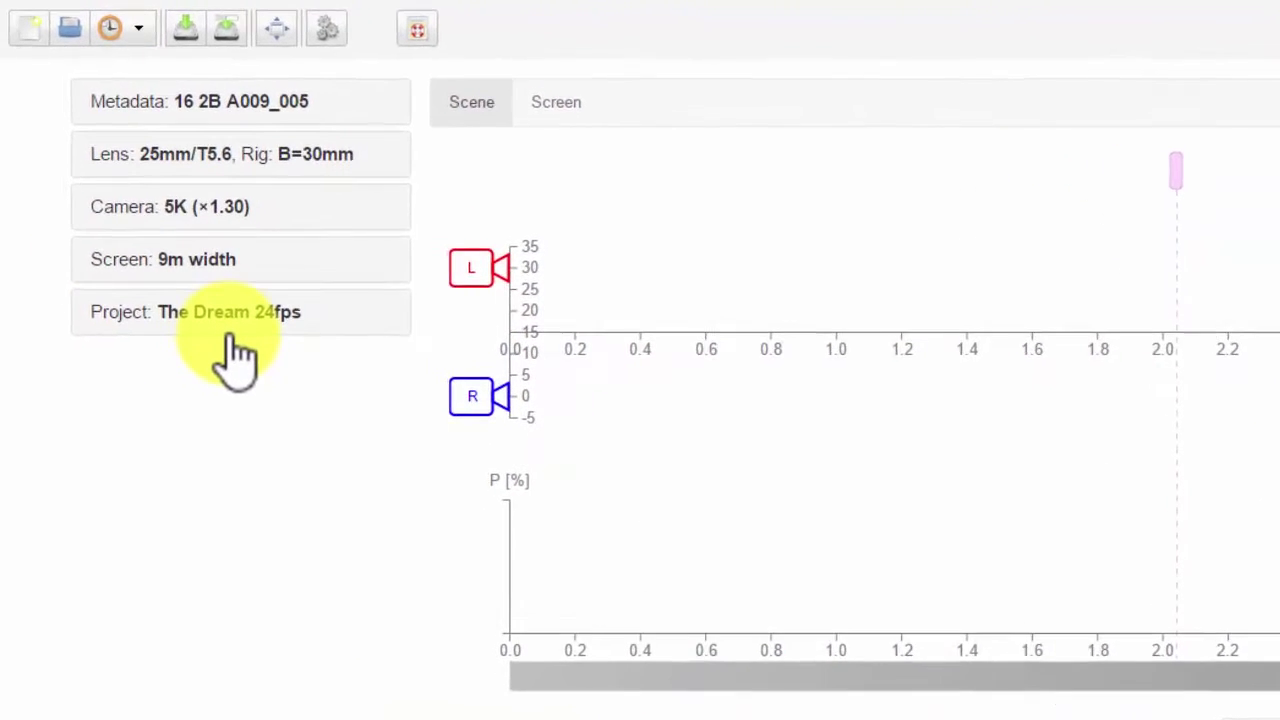
Expand the Camera panel and keep RED Mysterium-X as the camera type.
left_click(325, 209)
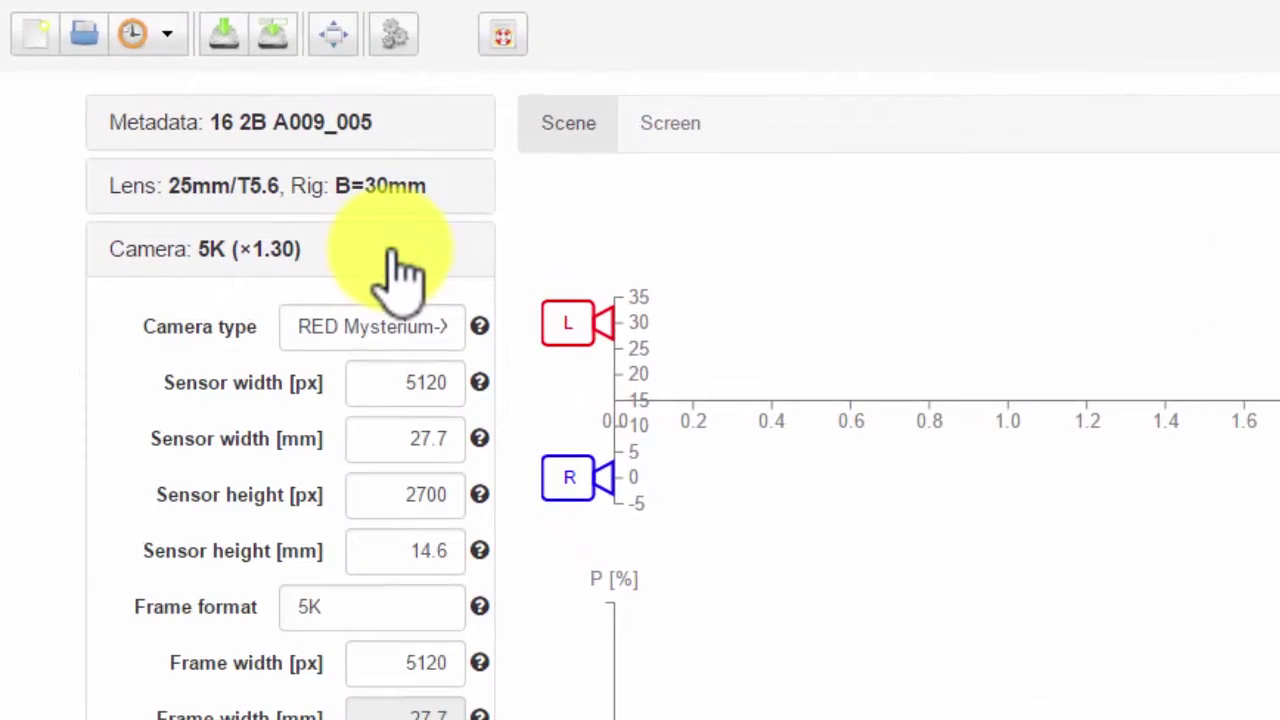
scroll(395, 283, "down", 4)
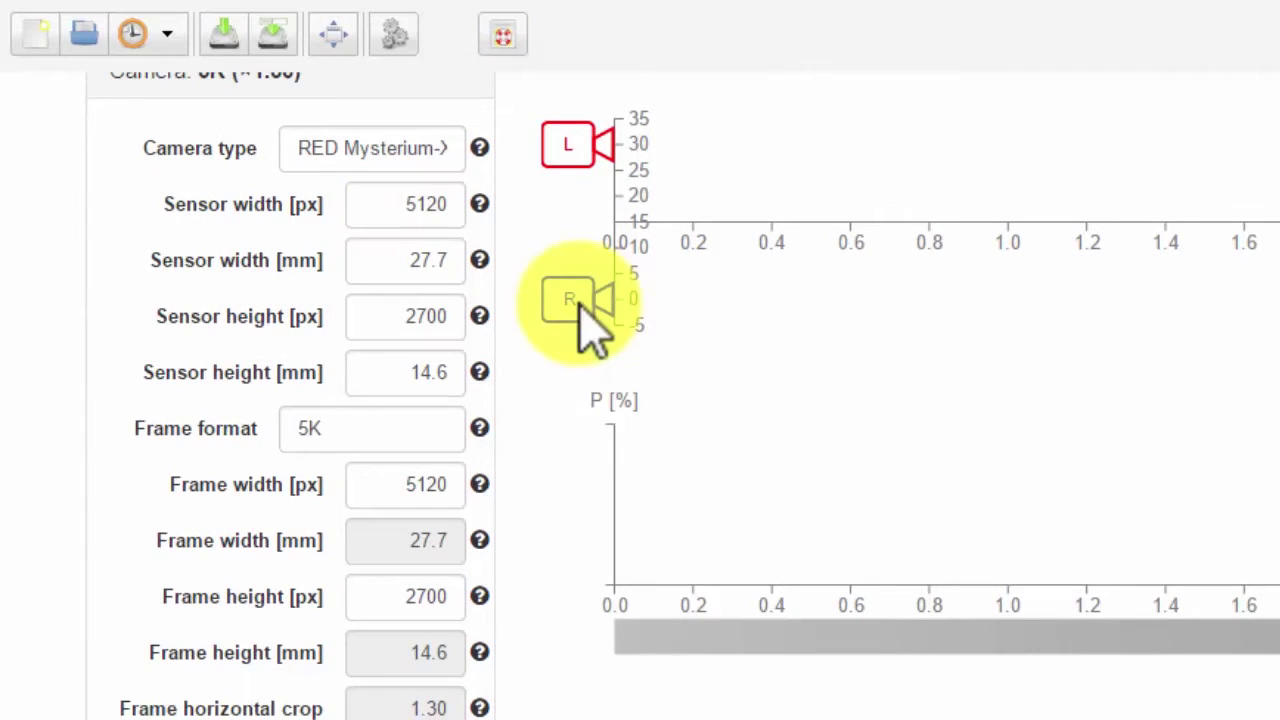
left_click(406, 158)
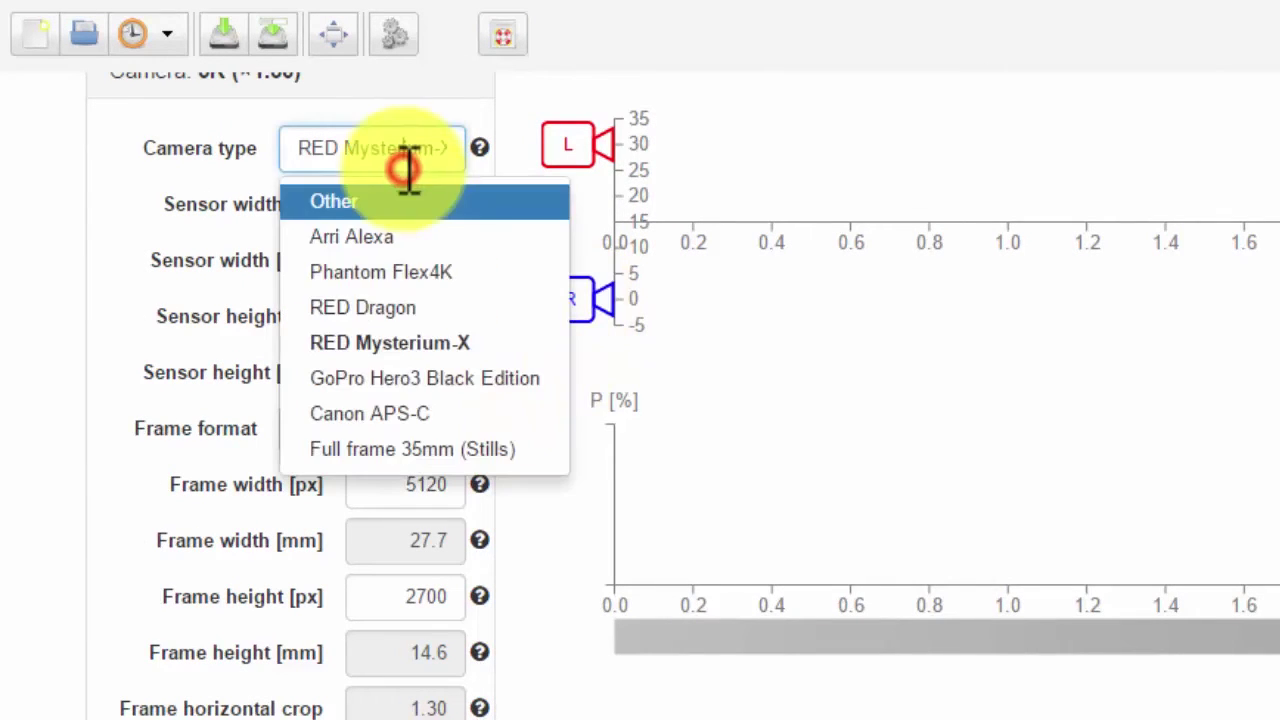
left_click(443, 352)
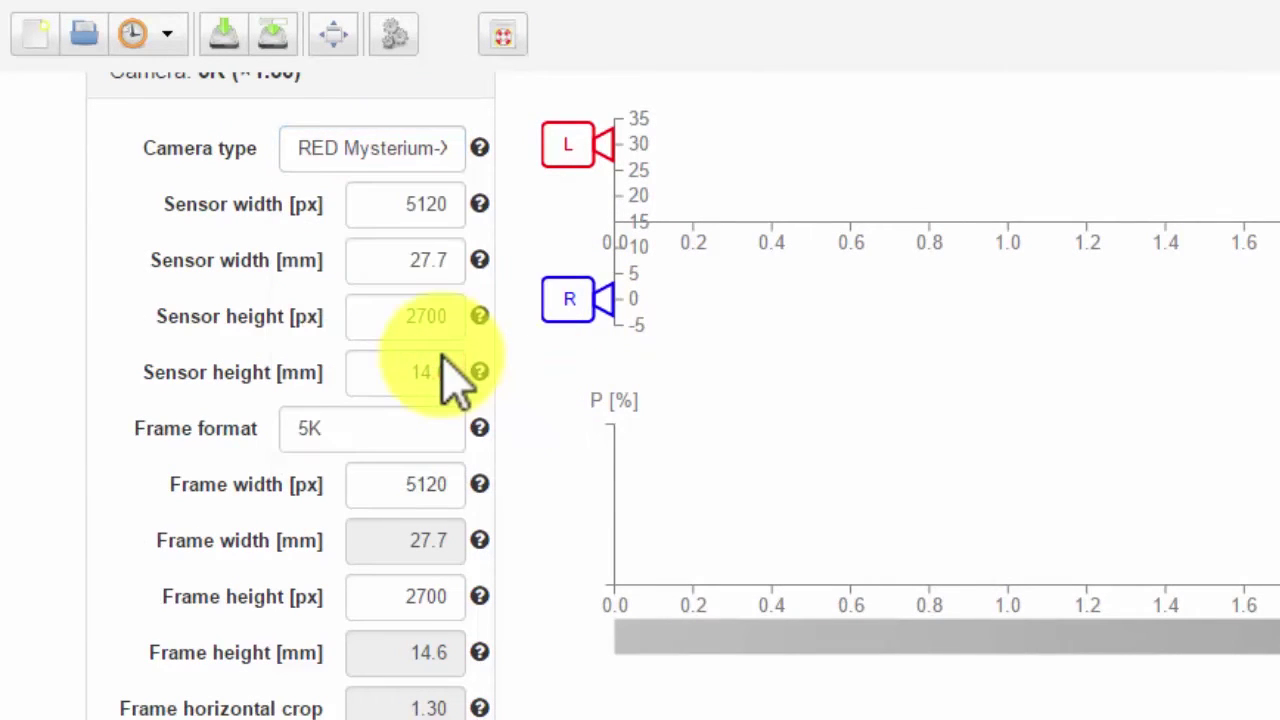
Keep 5K as the camera's frame format.
scroll(455, 380, "down", 4)
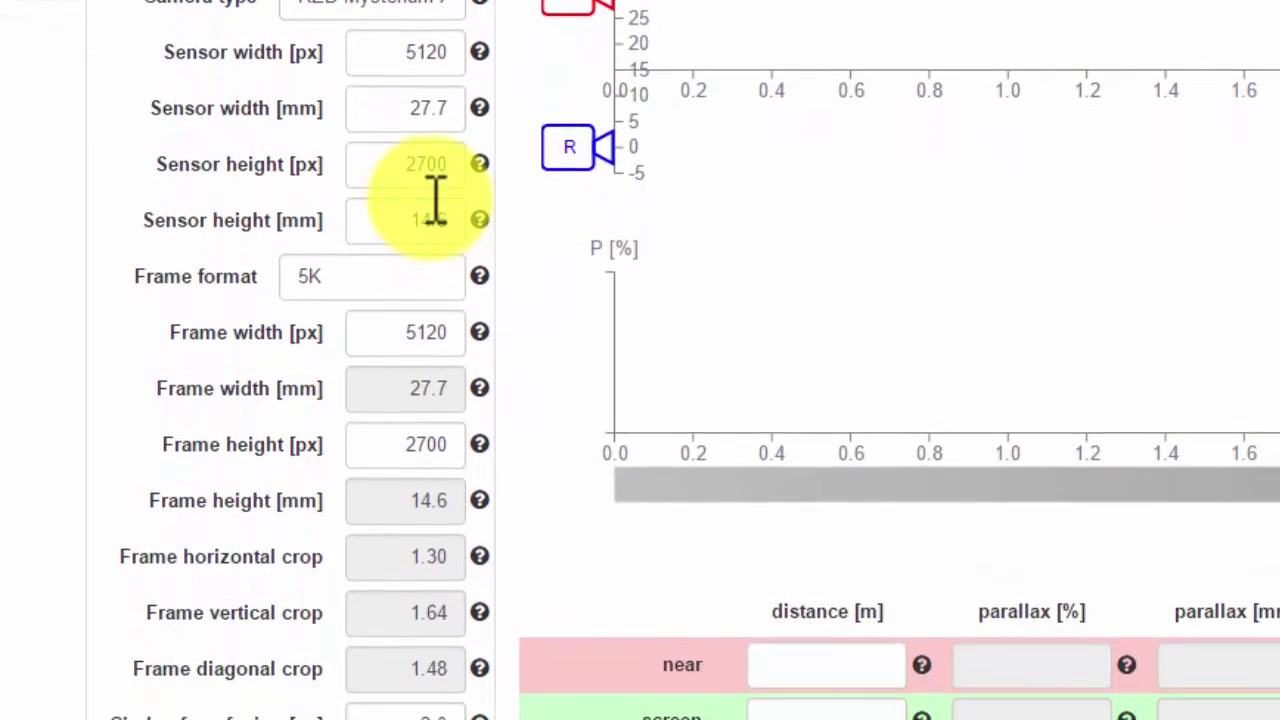
scroll(385, 120, "down", 3)
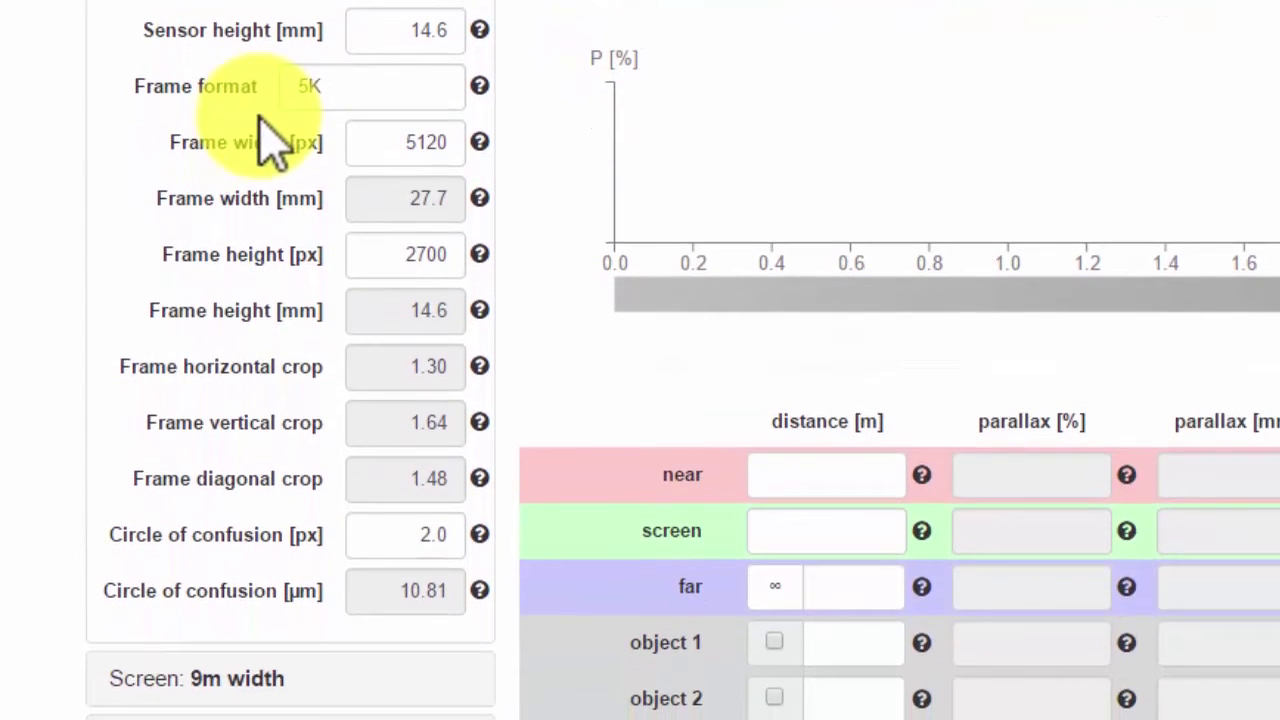
left_click(387, 90)
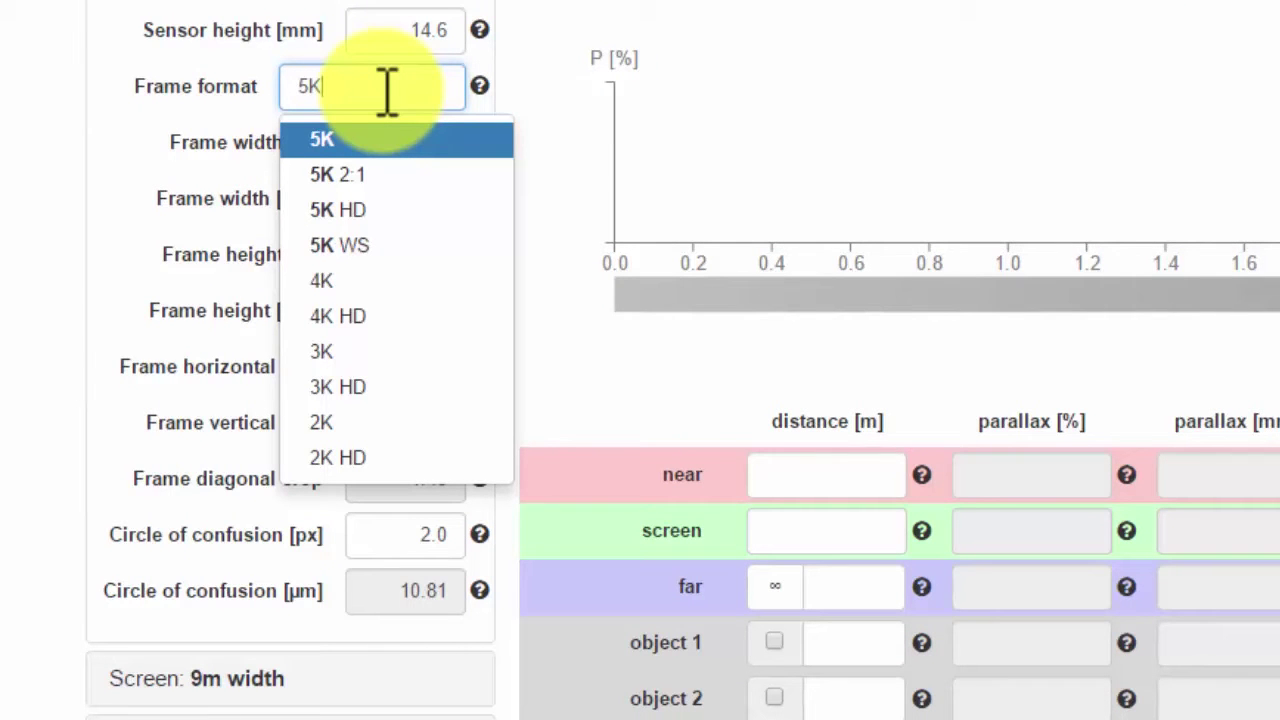
left_click(360, 140)
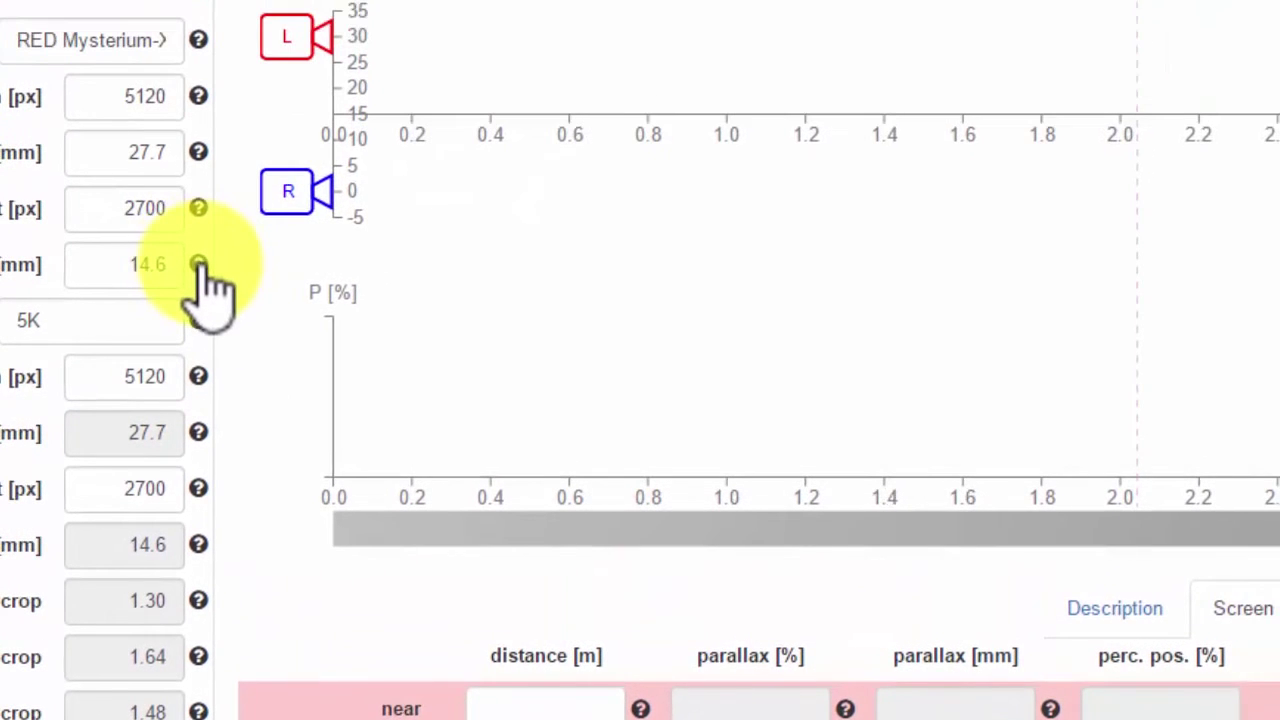
Read the help explanations for sensor height and near-plane distance.
left_click(199, 264)
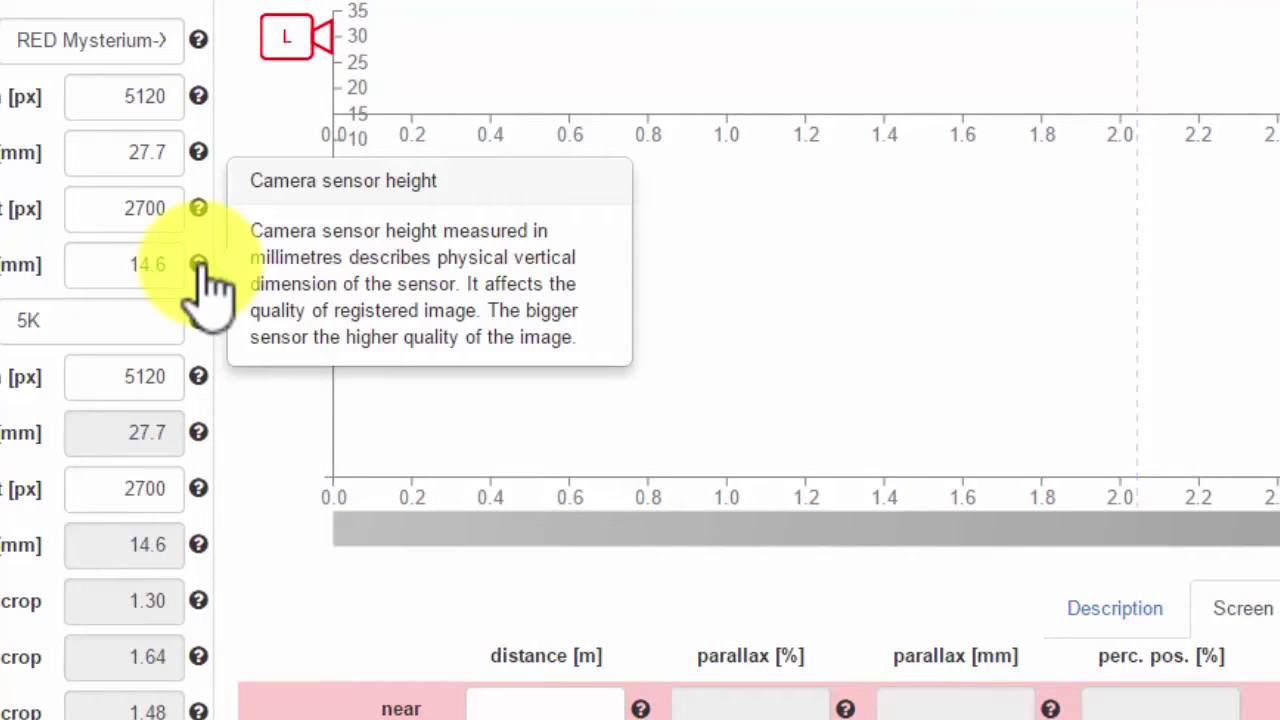
left_click(297, 267)
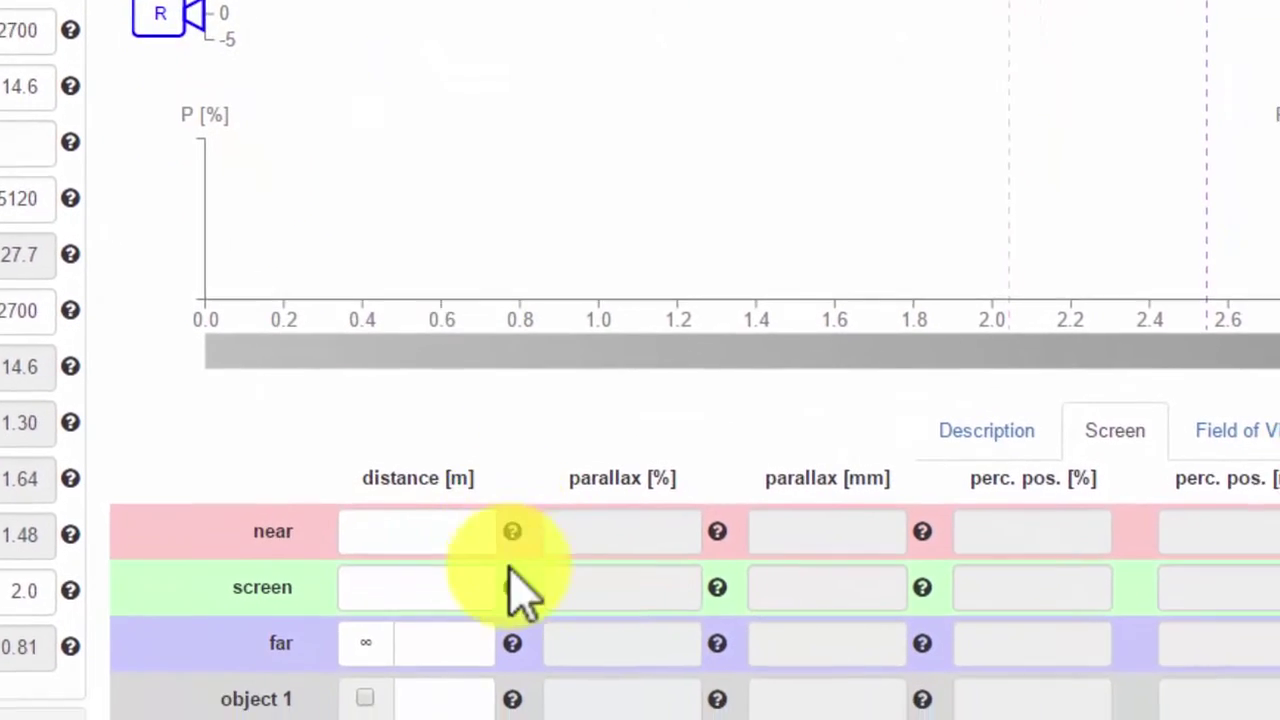
left_click(541, 571)
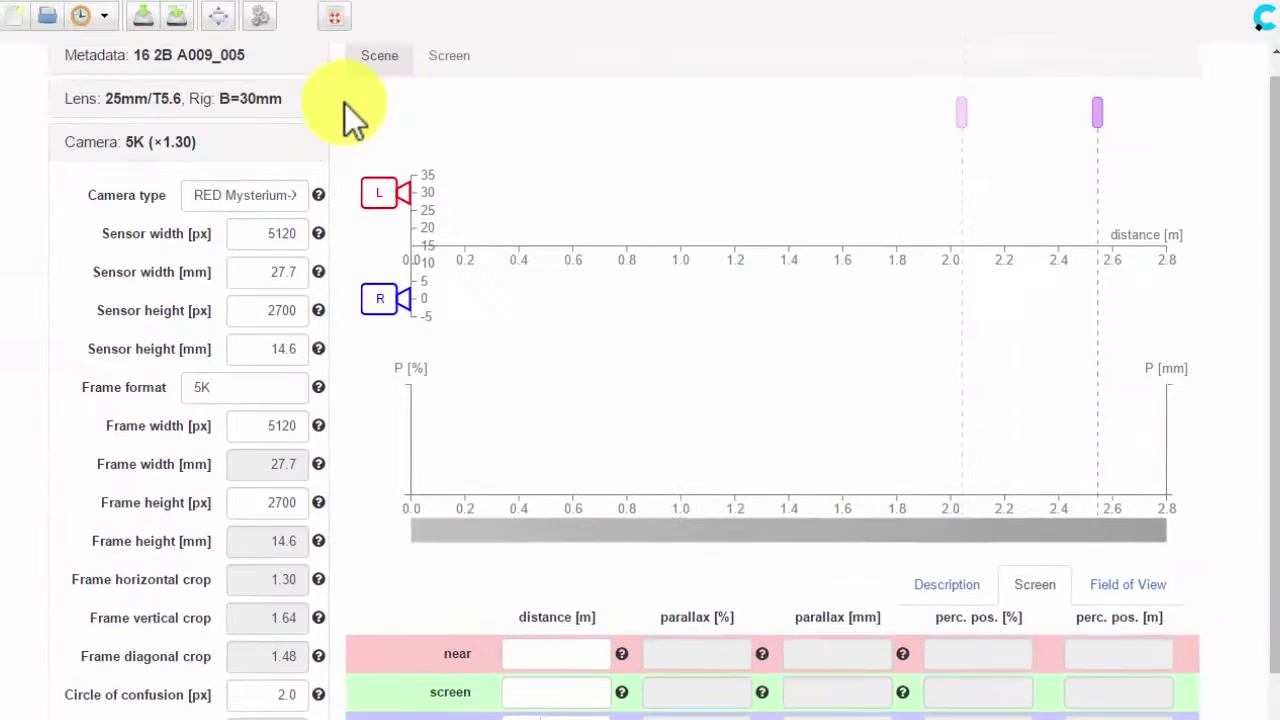
Collapse the camera settings, view the Scene/Shot/Reel/Clip metadata fields, then show the 9m-width screen settings.
left_click(283, 180)
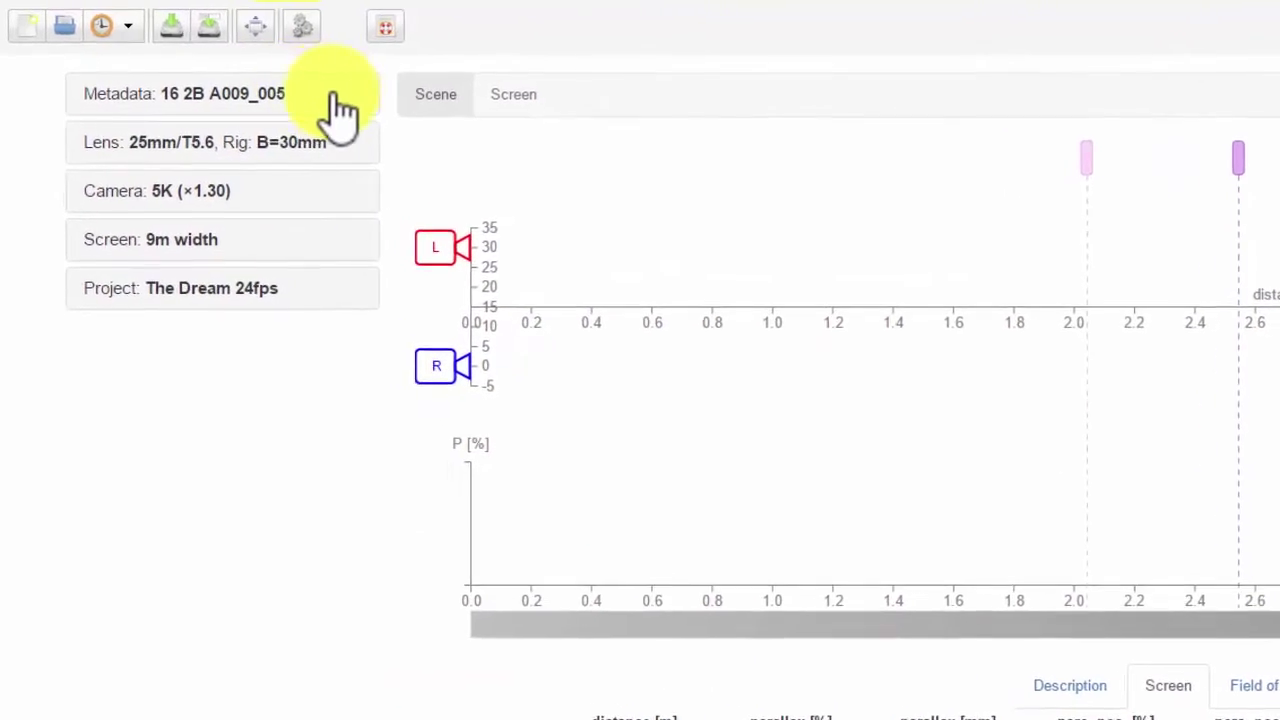
left_click(295, 84)
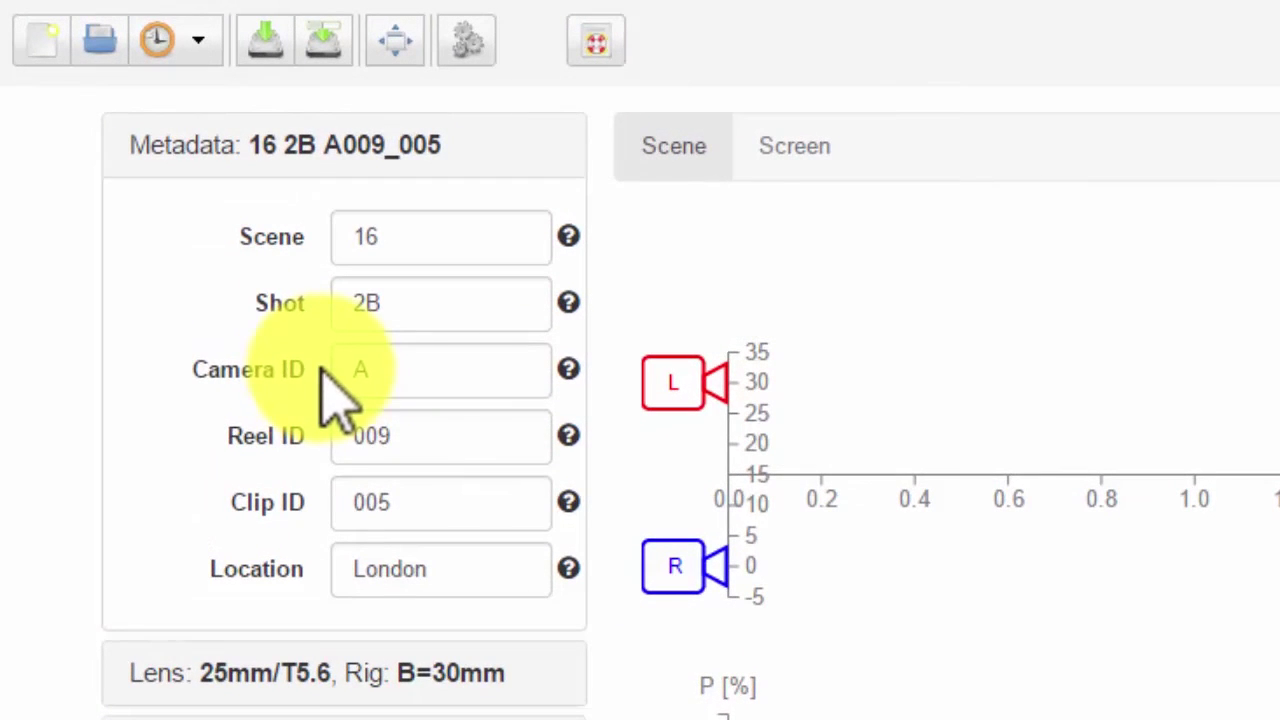
left_click(331, 157)
left_click(473, 356)
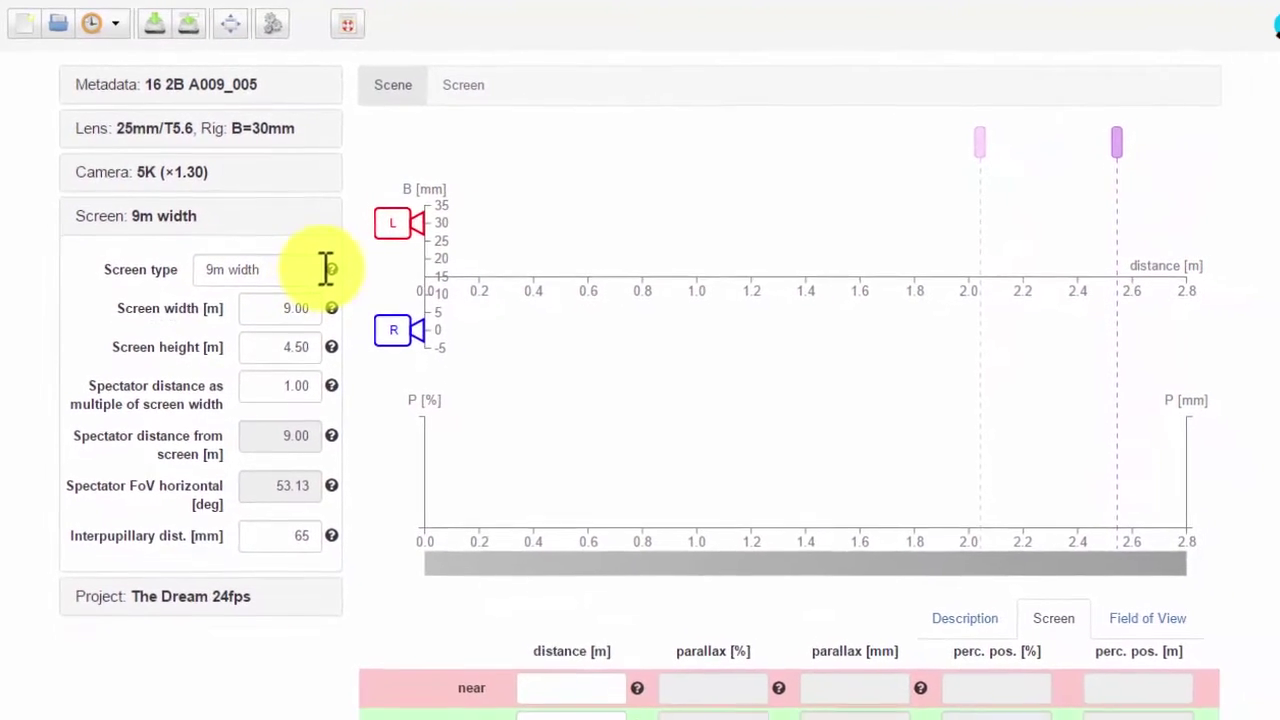
Keep the screen type at 9m width, collapse the screen settings, and show the audience-screen parallax view.
left_click(305, 269)
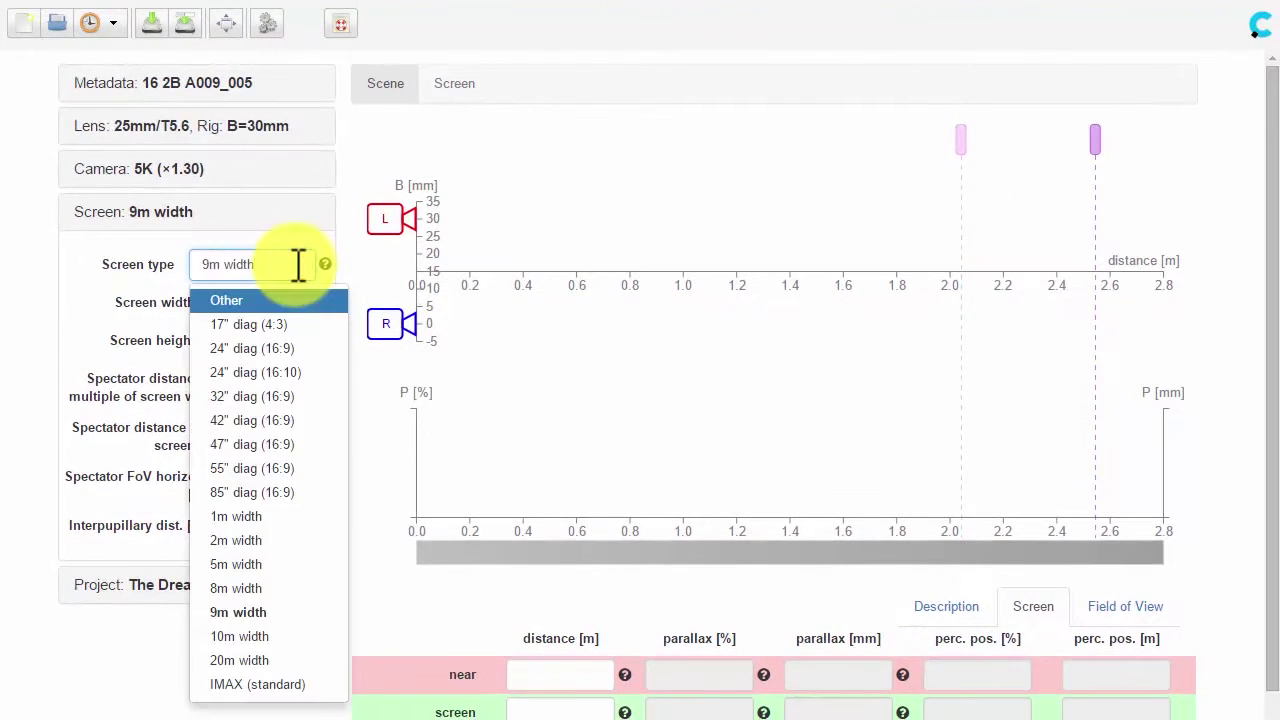
left_click(268, 612)
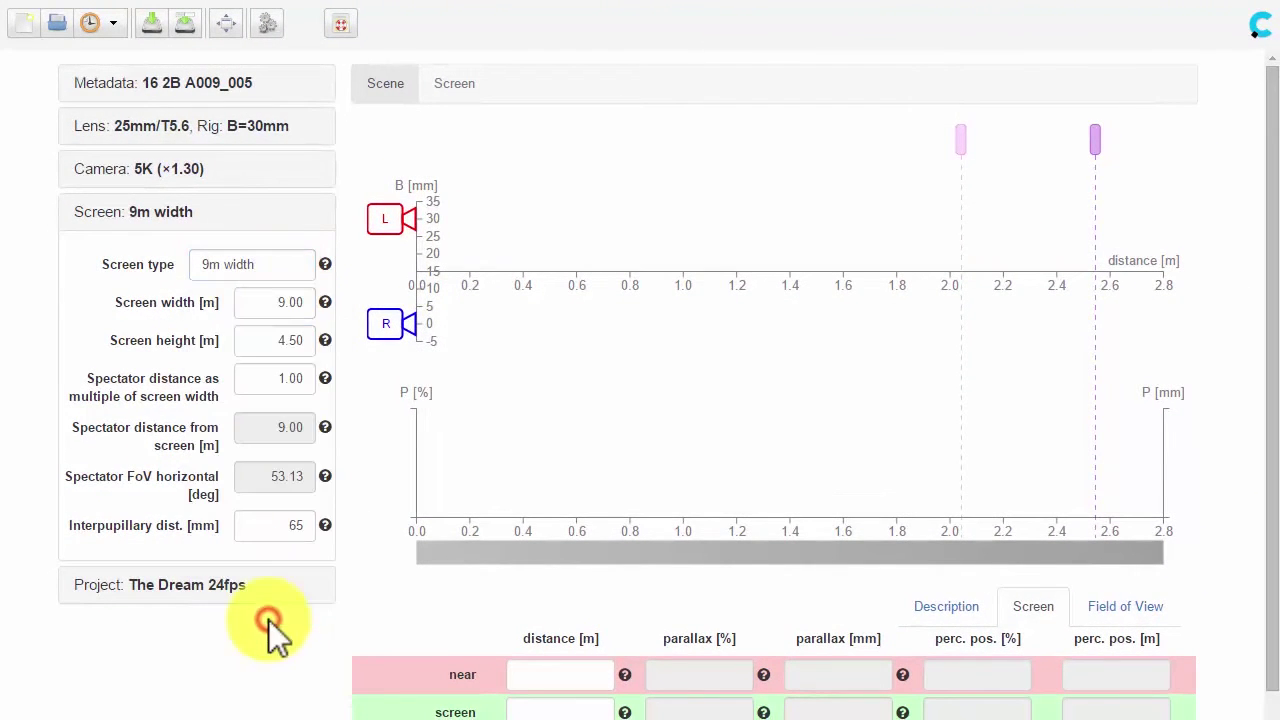
left_click(262, 266)
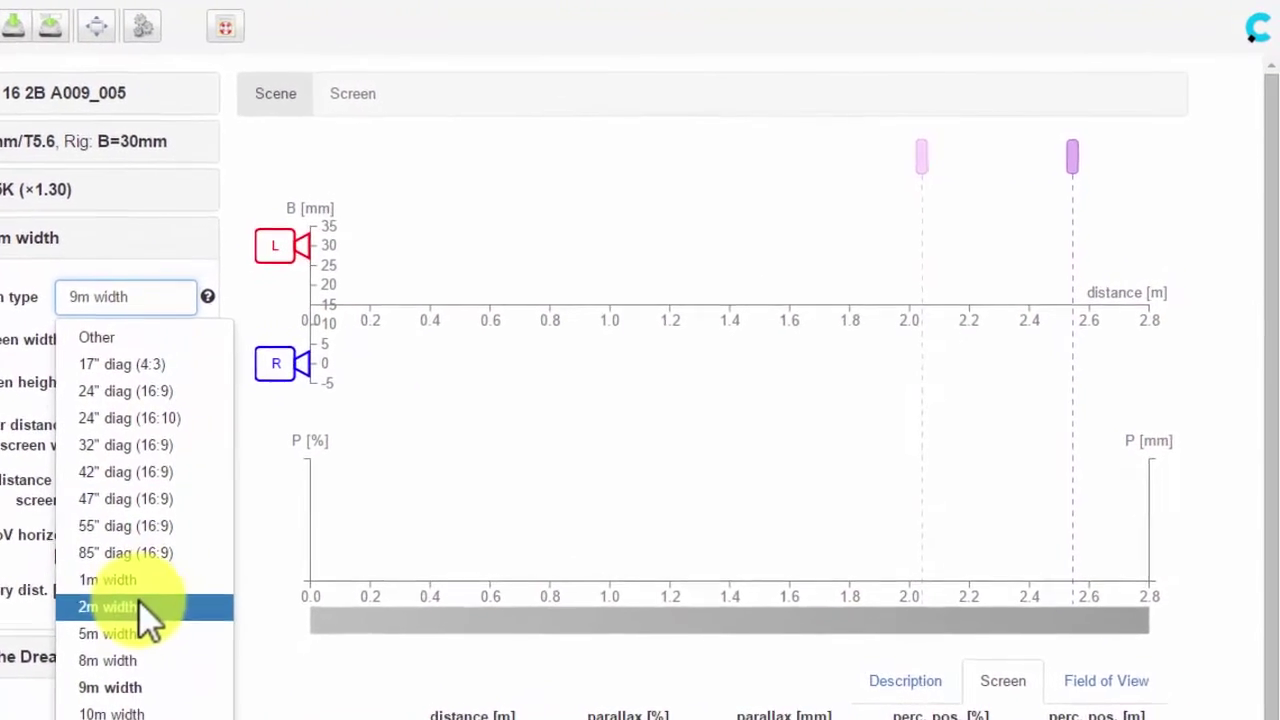
left_click(110, 687)
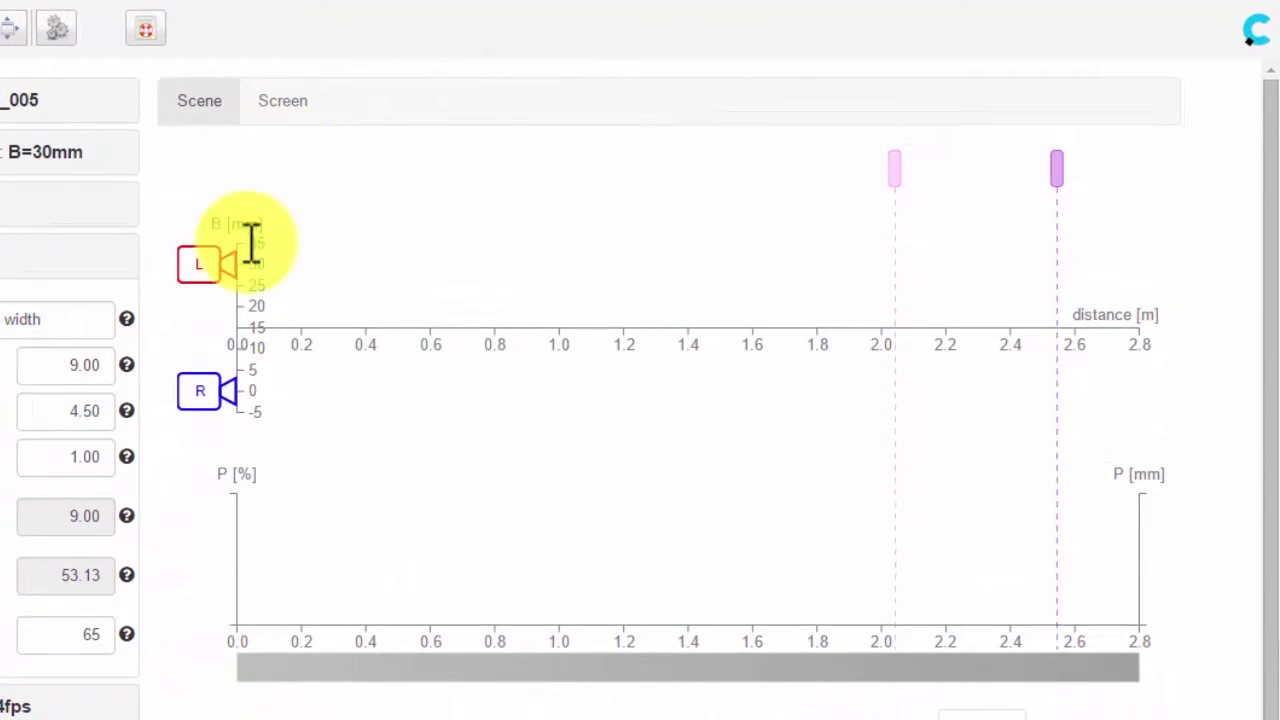
left_click(36, 262)
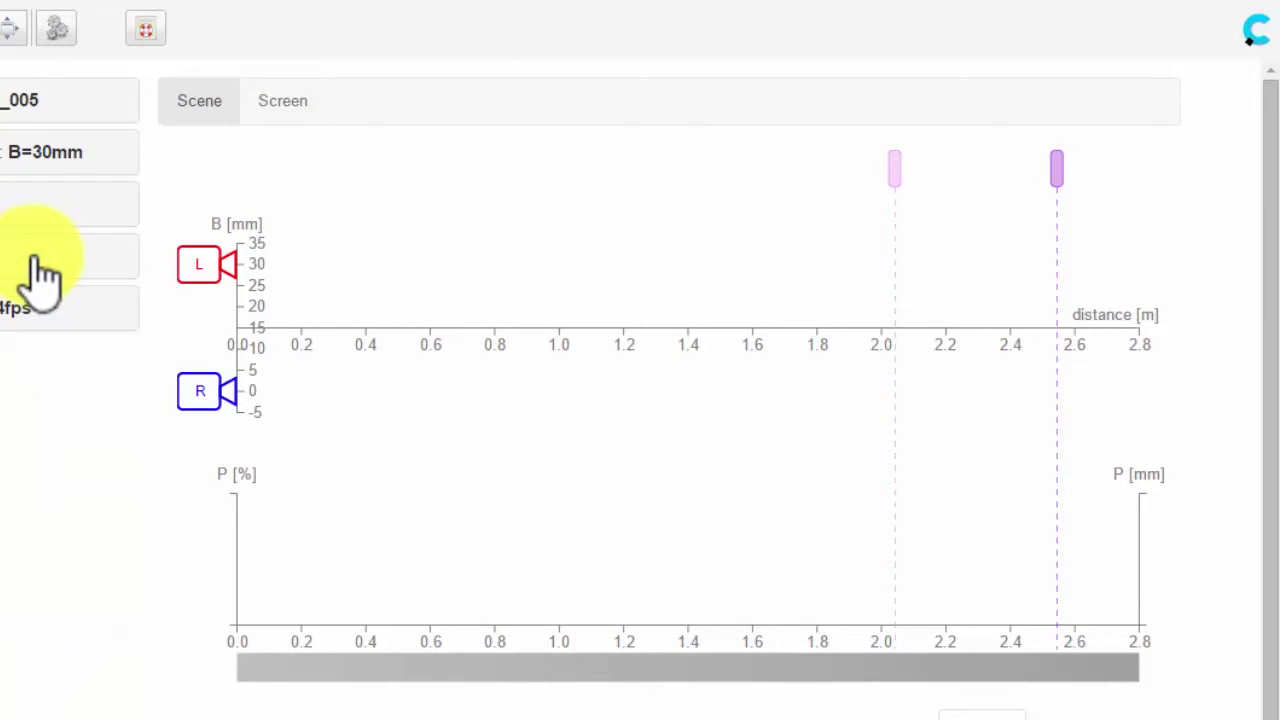
left_click(304, 108)
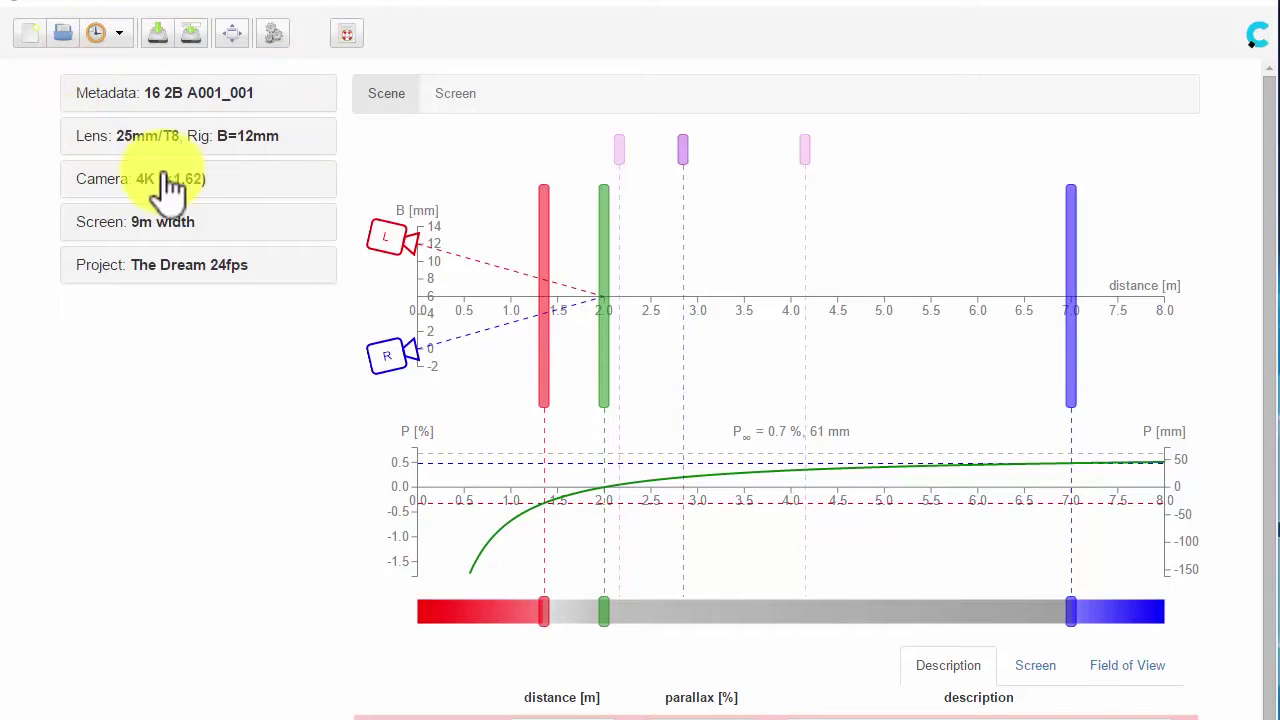
Expand the lens settings, focus toward the 2.00 m screen plane, and try f/16 before returning to f/8.
left_click(307, 137)
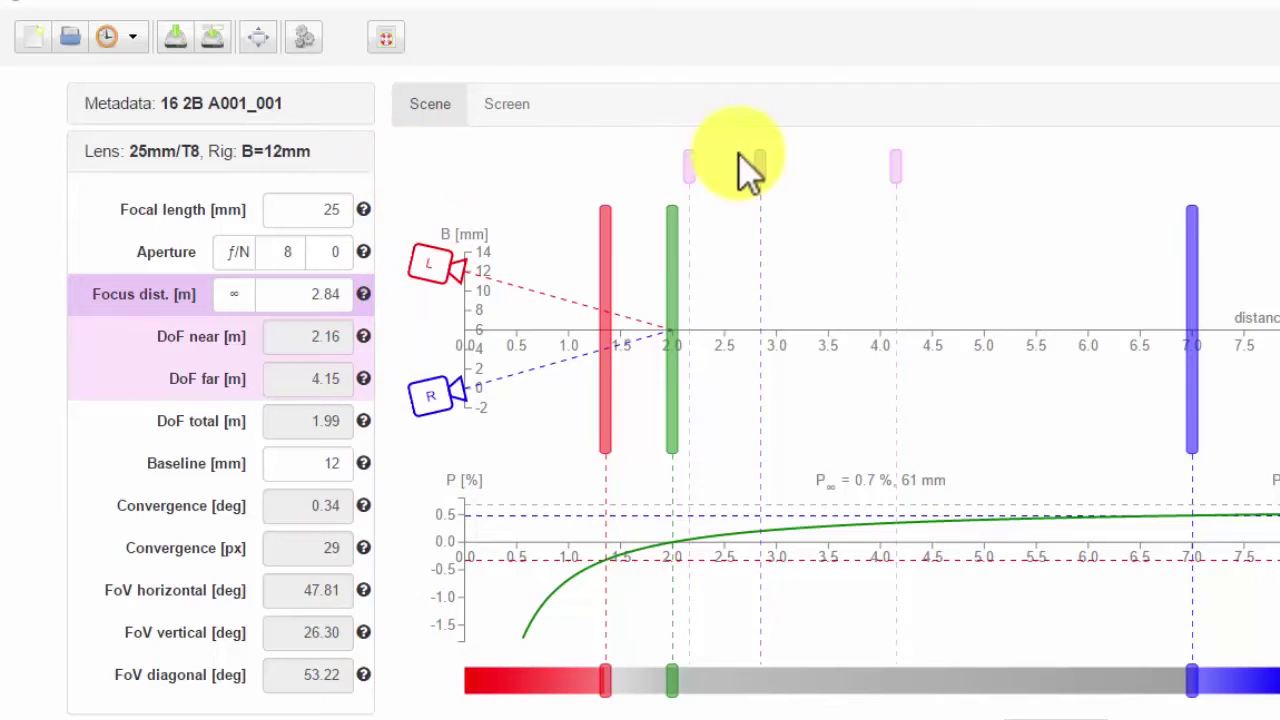
mouse_move(760, 163)
left_mouse_down()
mouse_move(711, 165)
mouse_move(766, 172)
left_mouse_up()
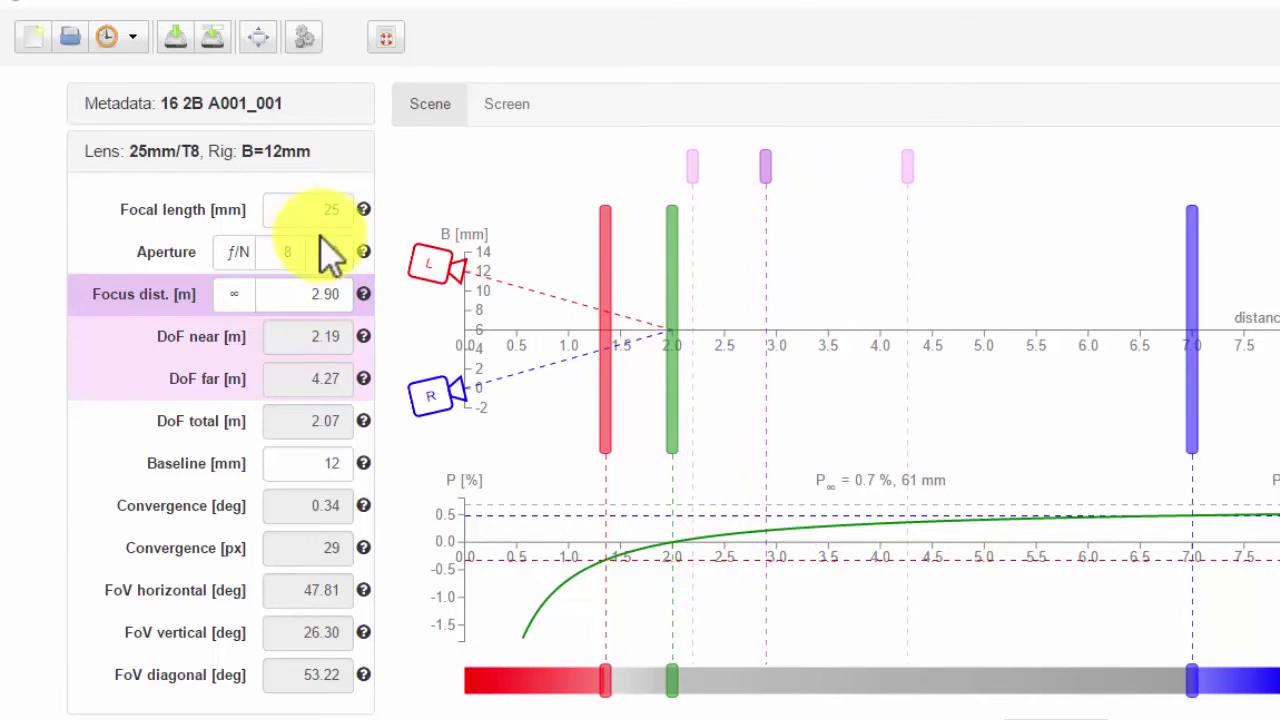
double_click(292, 252)
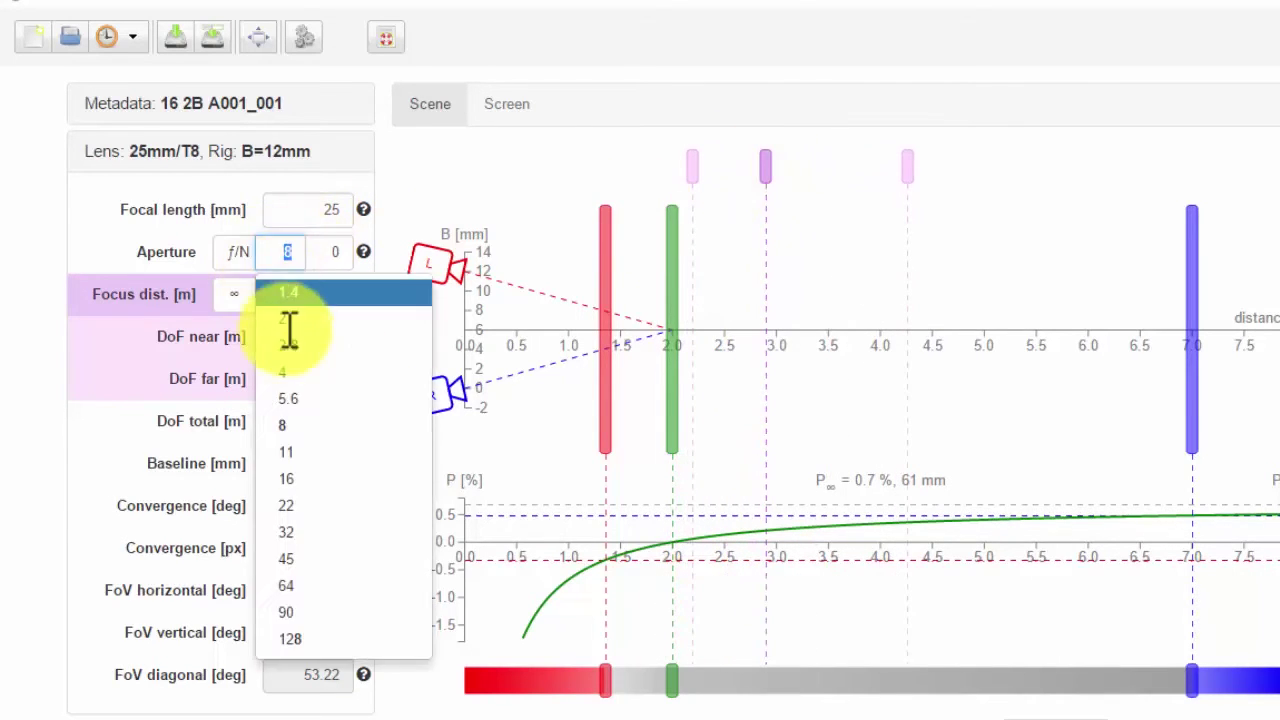
left_click(310, 478)
double_click(305, 257)
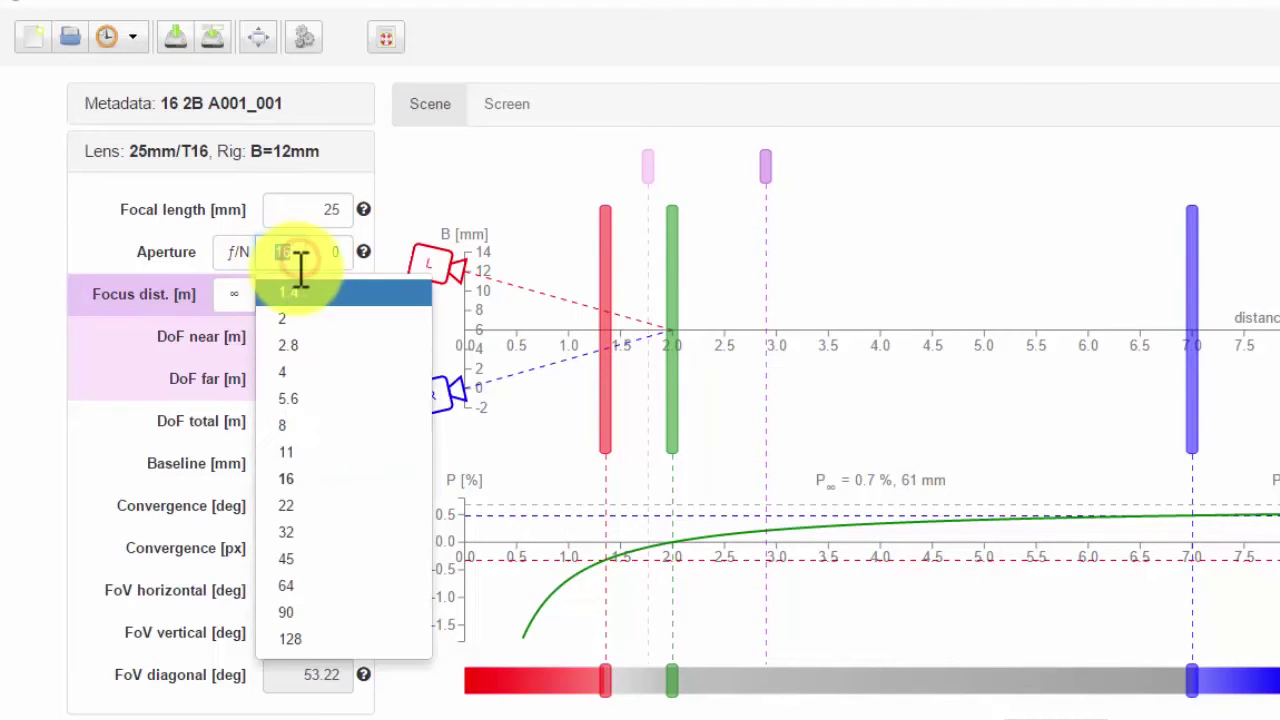
left_click(304, 426)
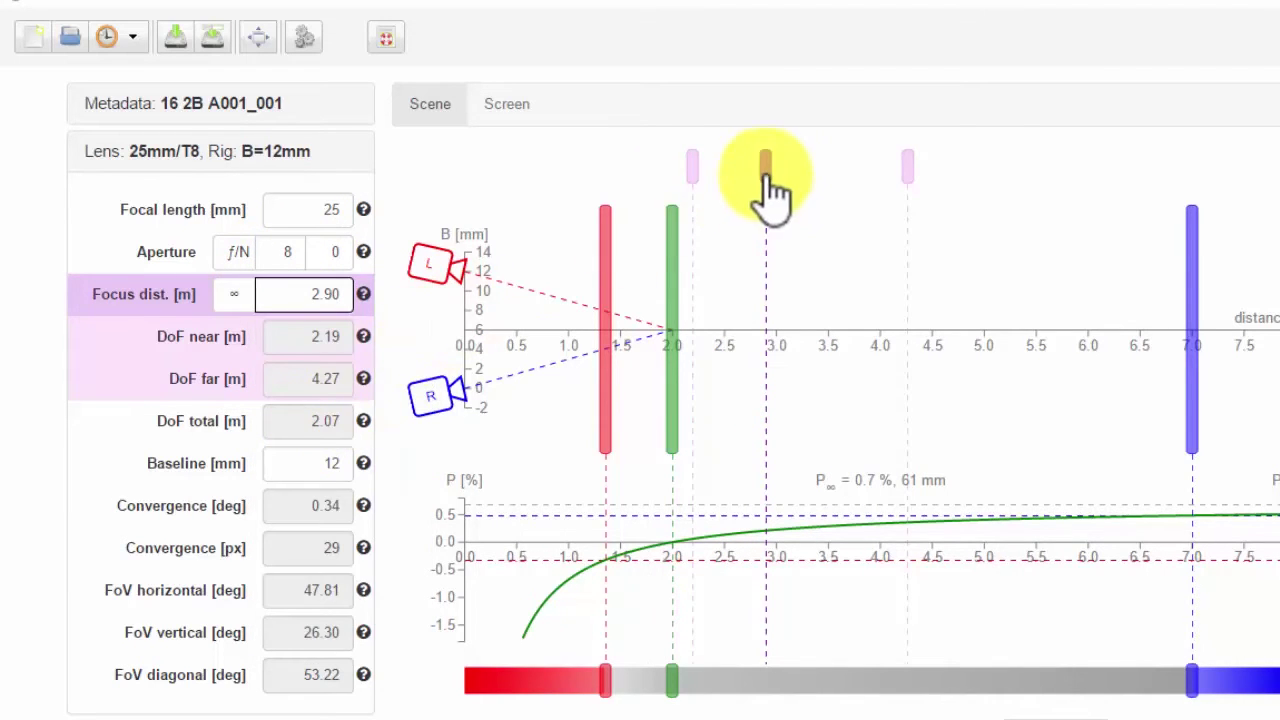
left_click_drag(765, 170, 677, 195)
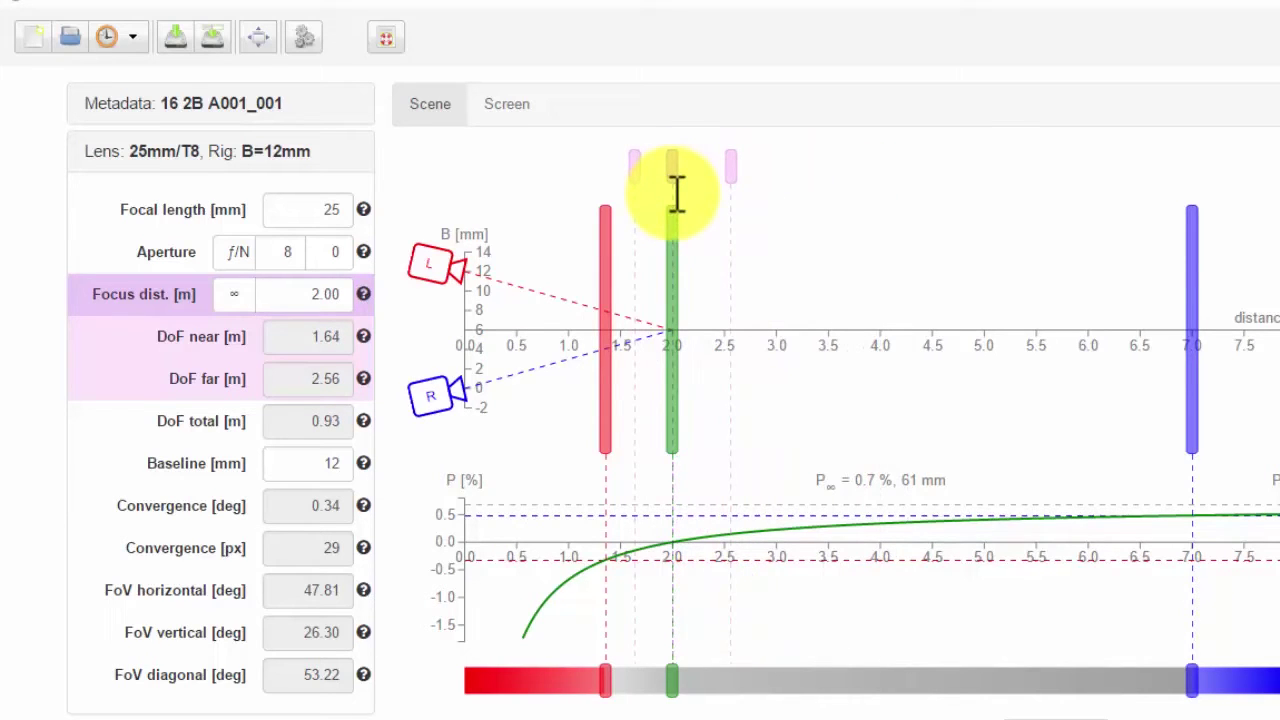
Enter 33 as the stereo baseline value.
left_click(296, 462)
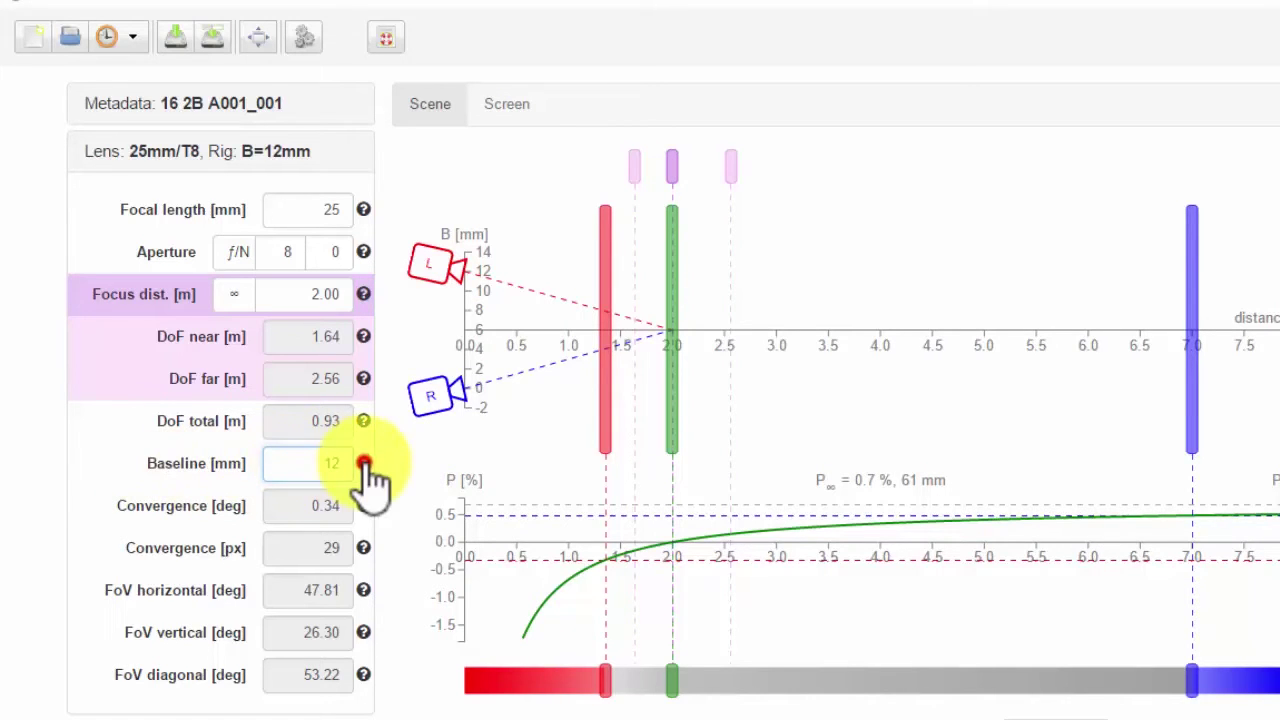
mouse_move(363, 463)
left_click(482, 466)
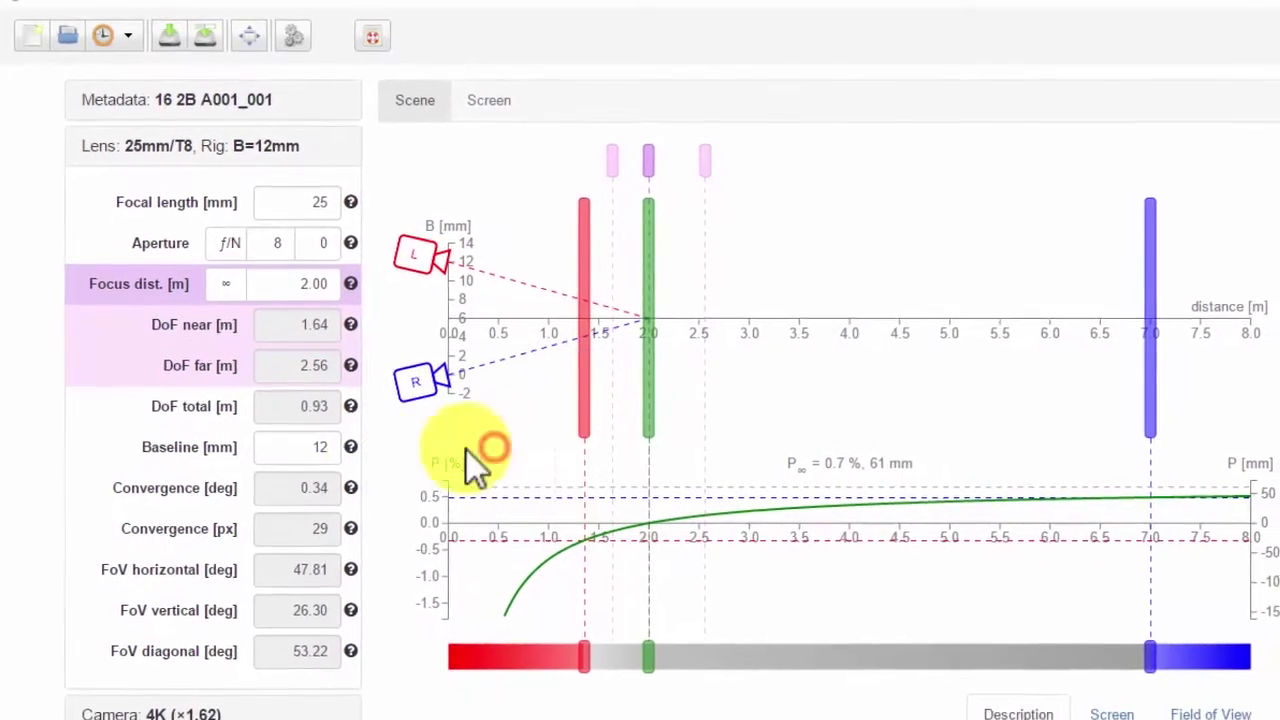
left_click(330, 463)
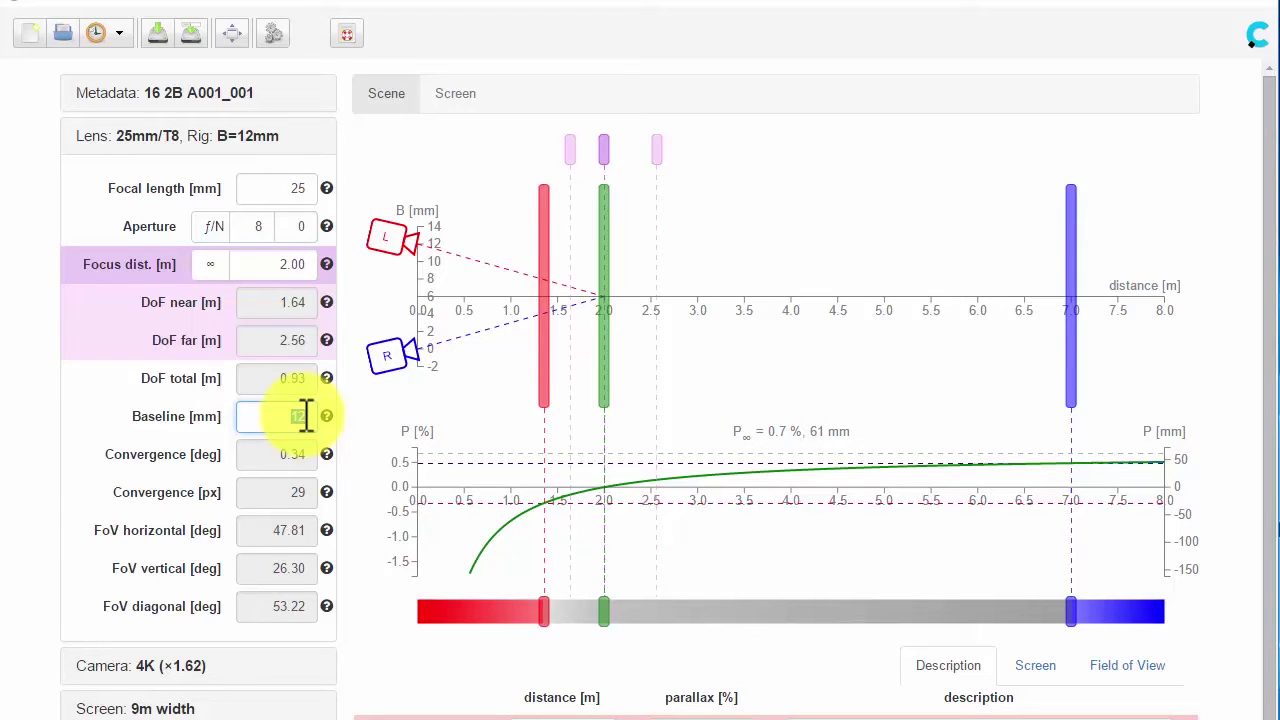
type("33")
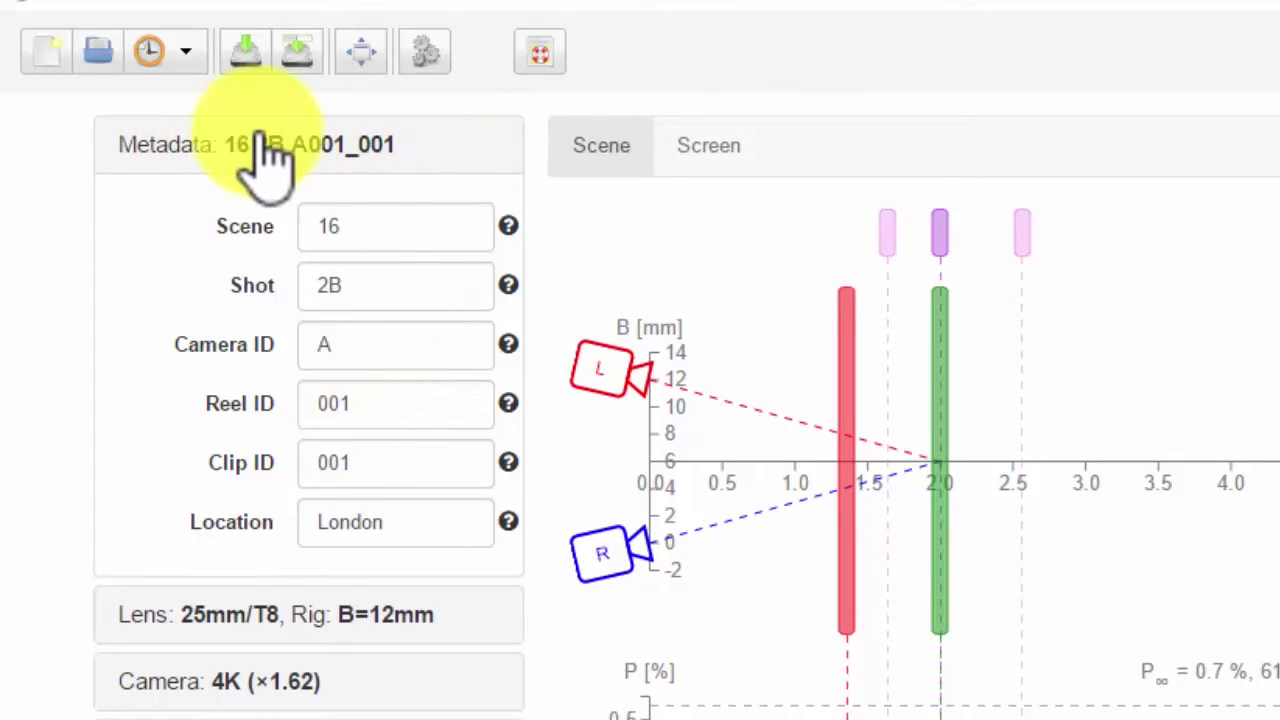
left_click(299, 50)
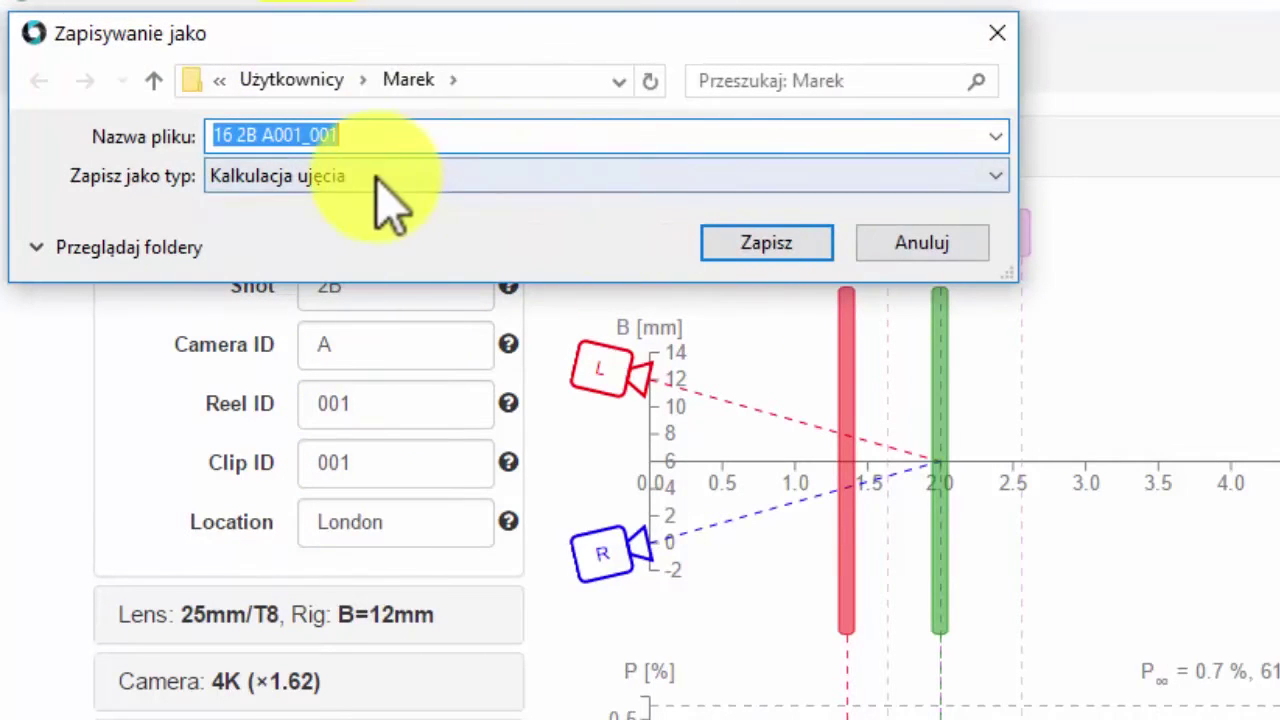
left_click(923, 242)
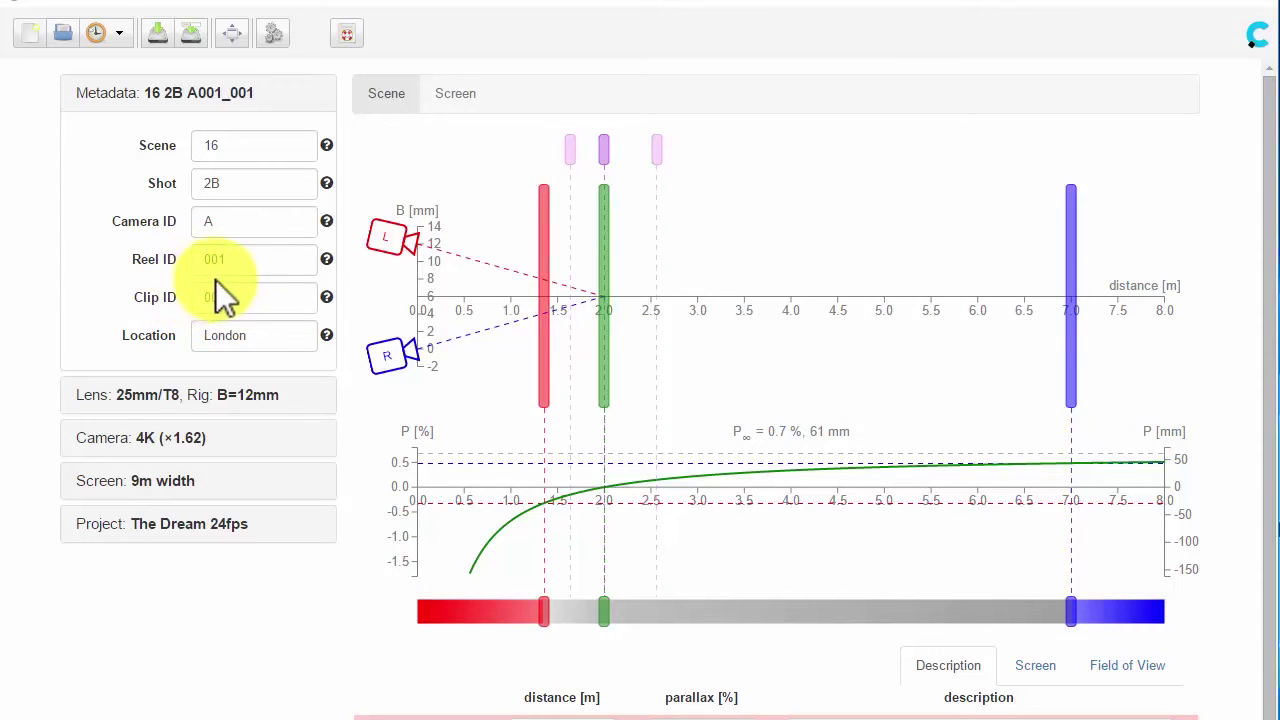
Delete the Reel ID and Clip ID values, leaving both fields empty.
left_click_drag(229, 263, 188, 261)
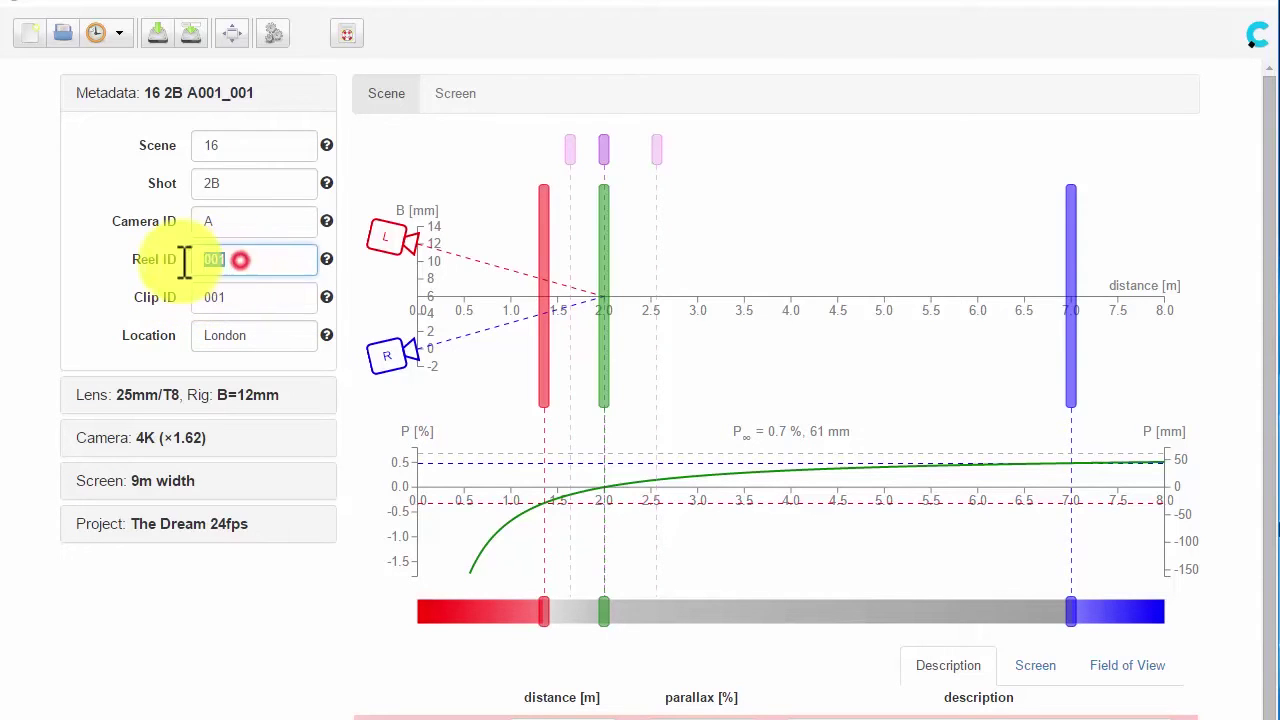
key("BackSpace")
double_click(240, 297)
key("BackSpace")
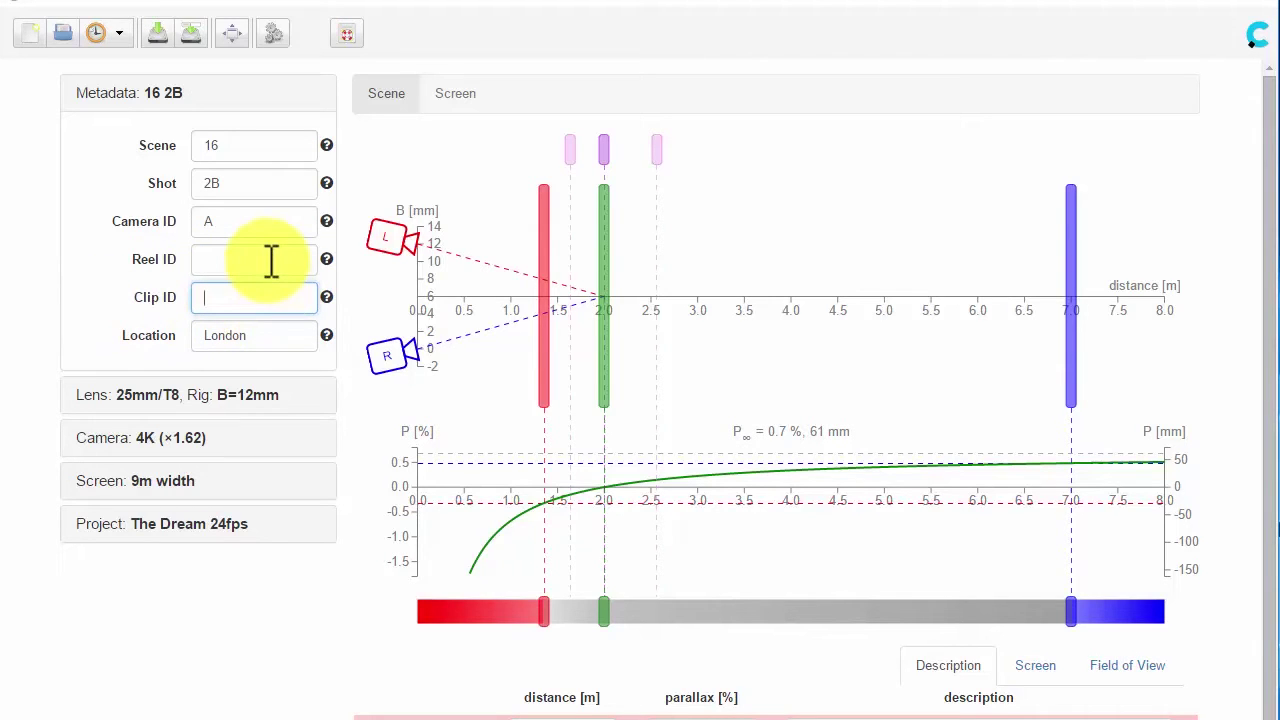
left_click(221, 262)
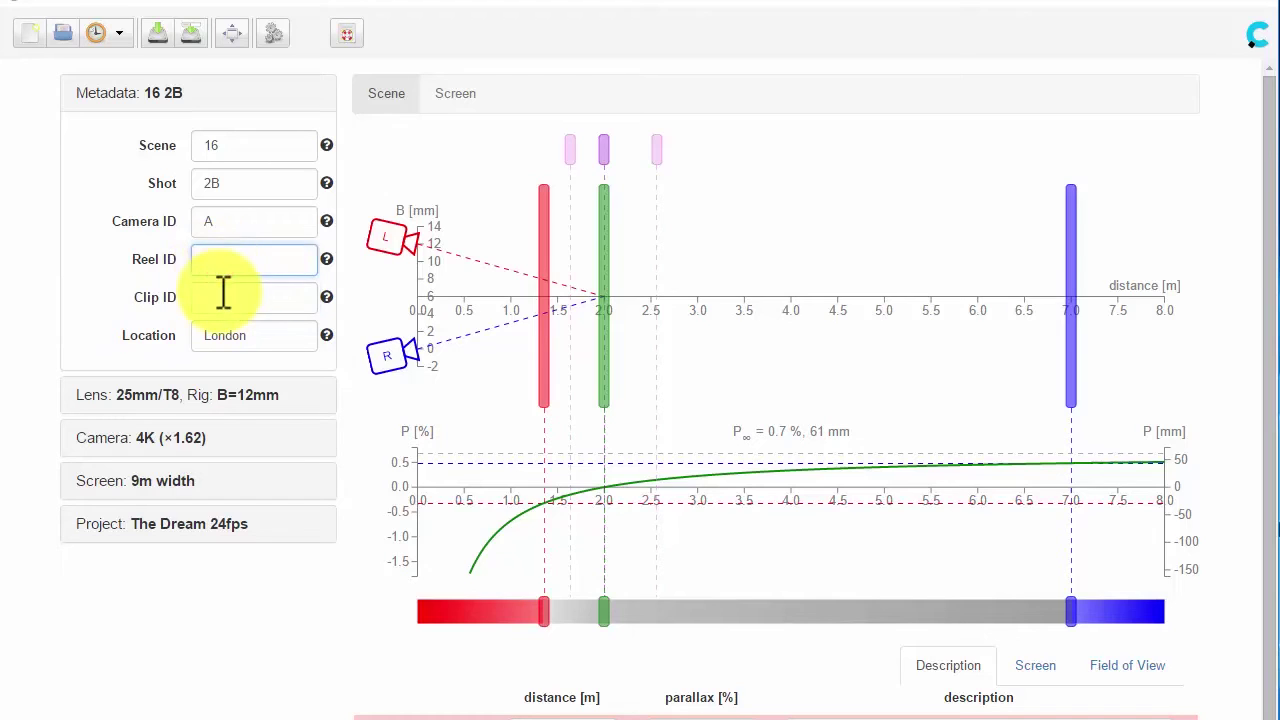
left_click(221, 292)
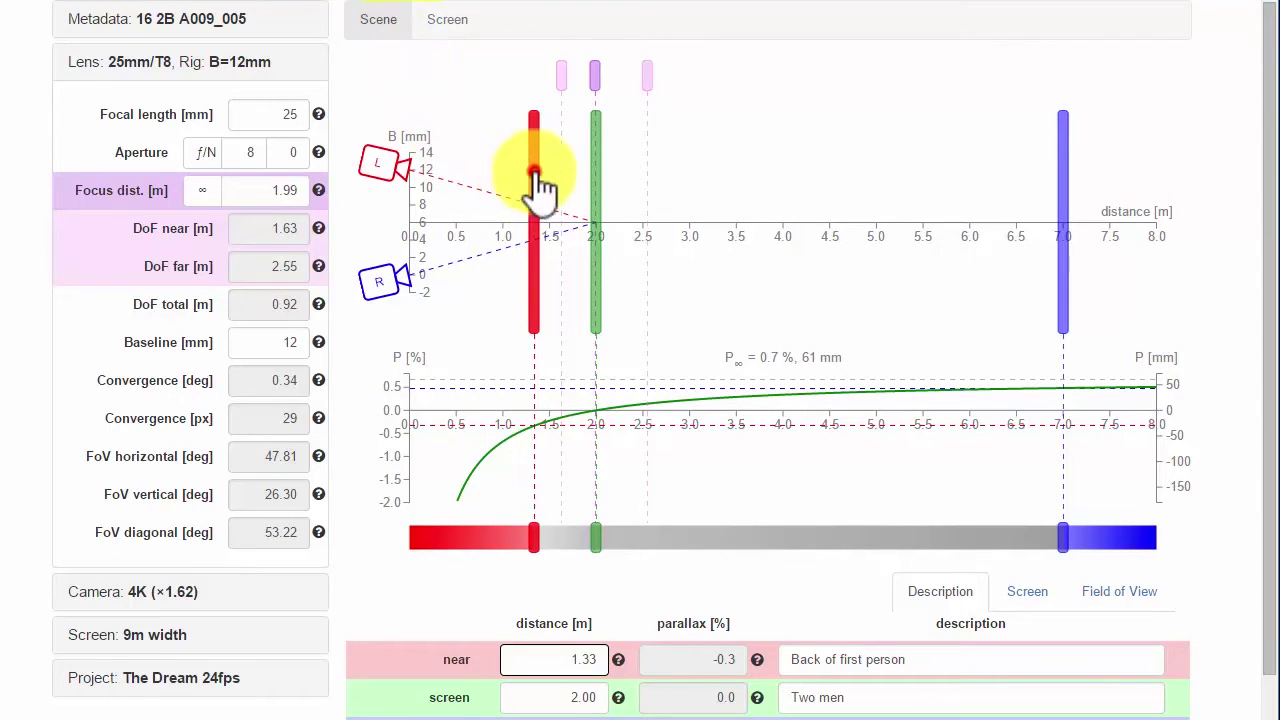
Pull the near plane in to 1.30 m and compare it against the full-screen 3D render.
left_click_drag(534, 168, 531, 185)
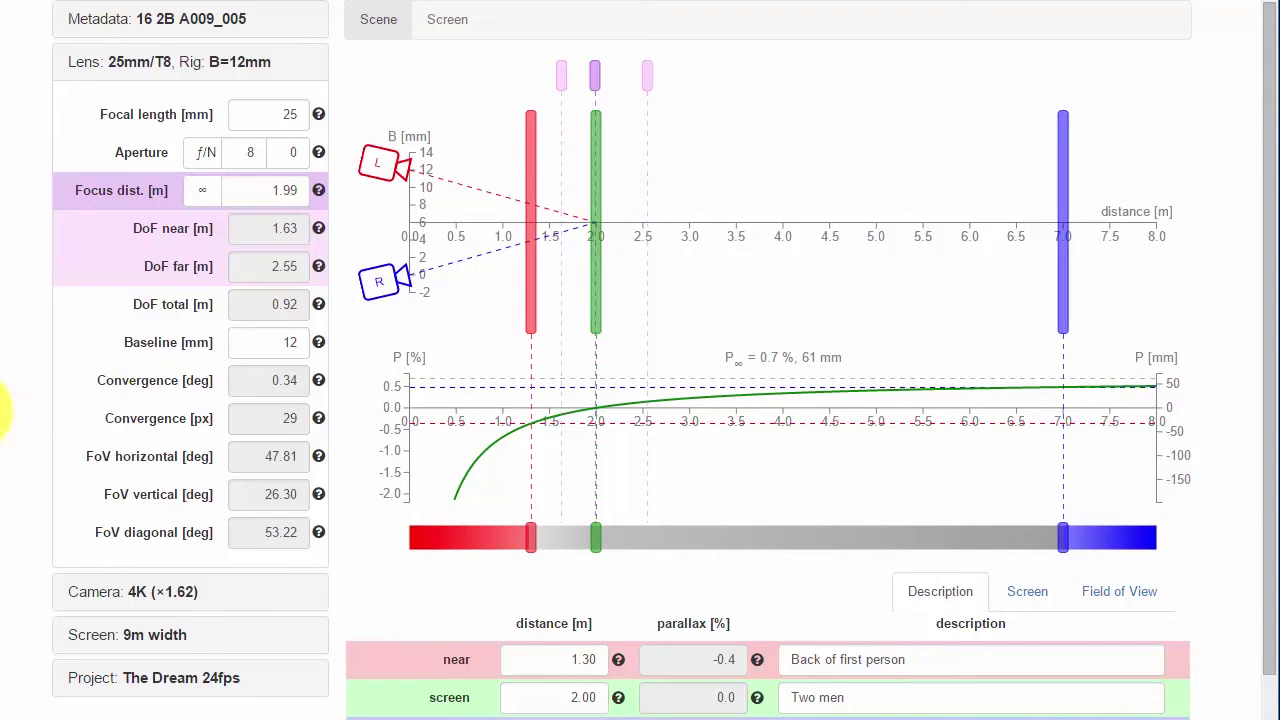
key("alt+Tab")
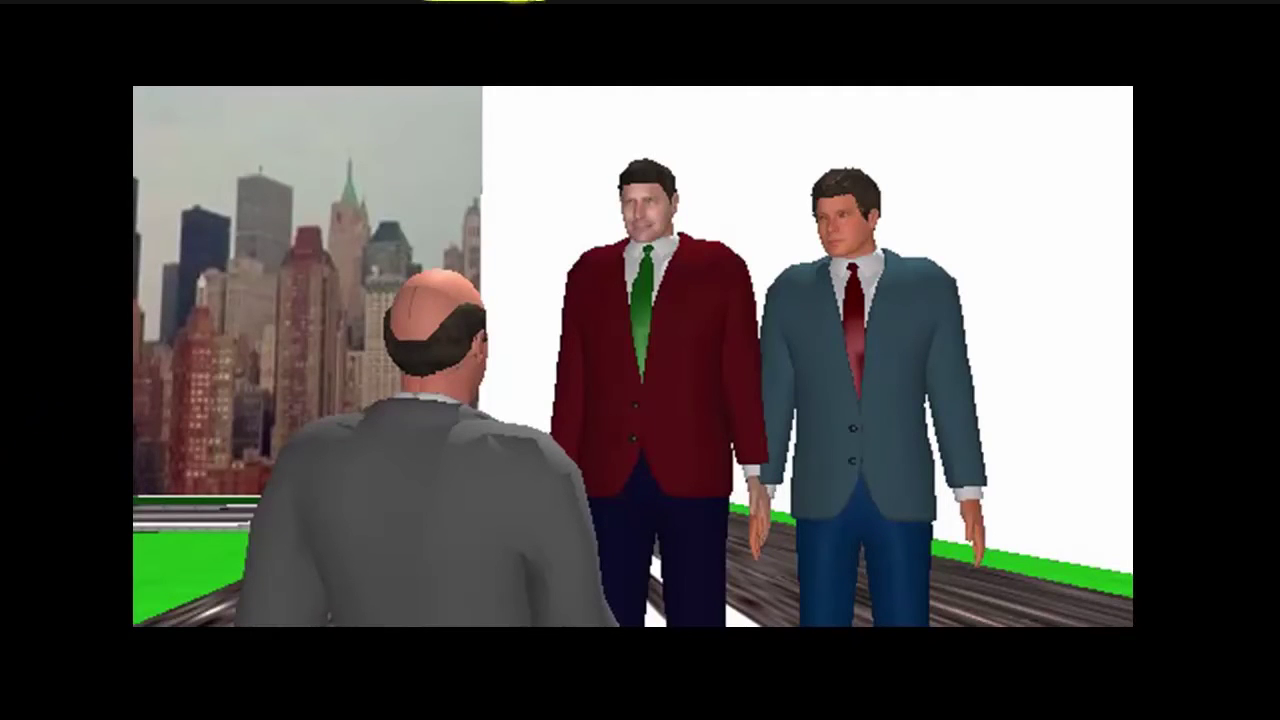
key("alt+Tab")
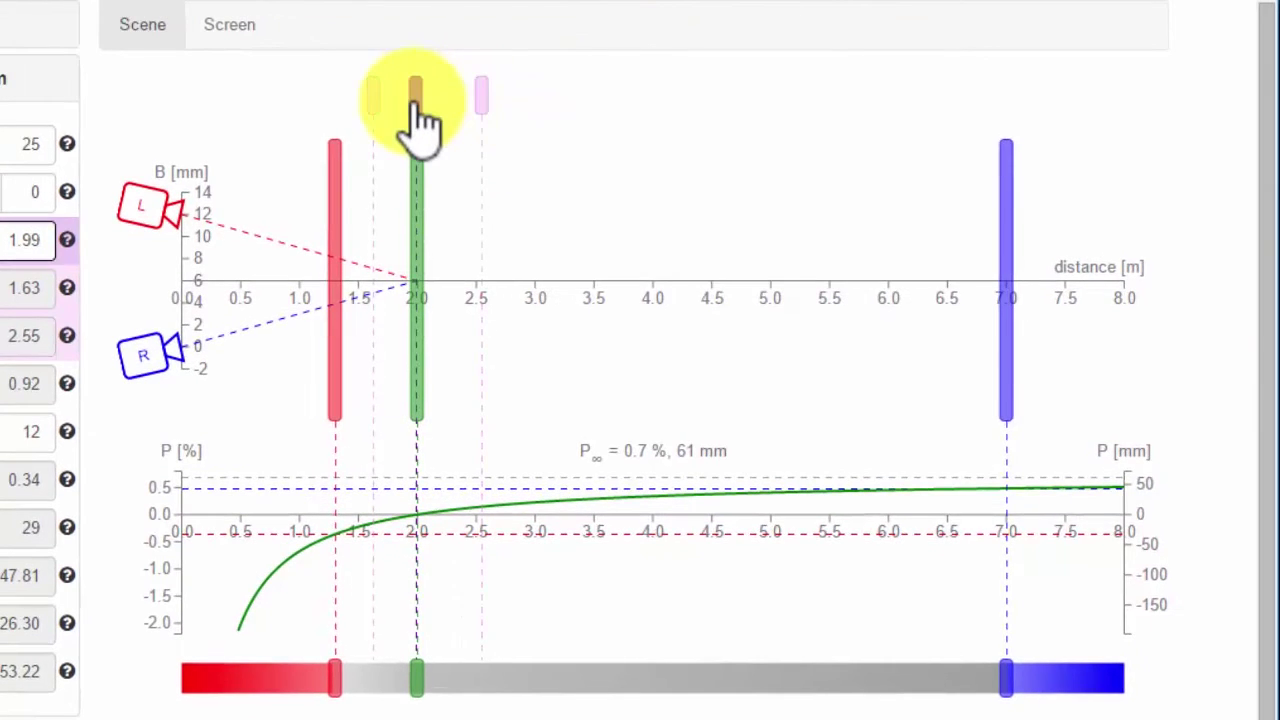
Fine-tune focus to 2.01 m, try f/16 then return to f/8, and move the screen plane to 2.01 m.
left_click_drag(417, 99, 416, 100)
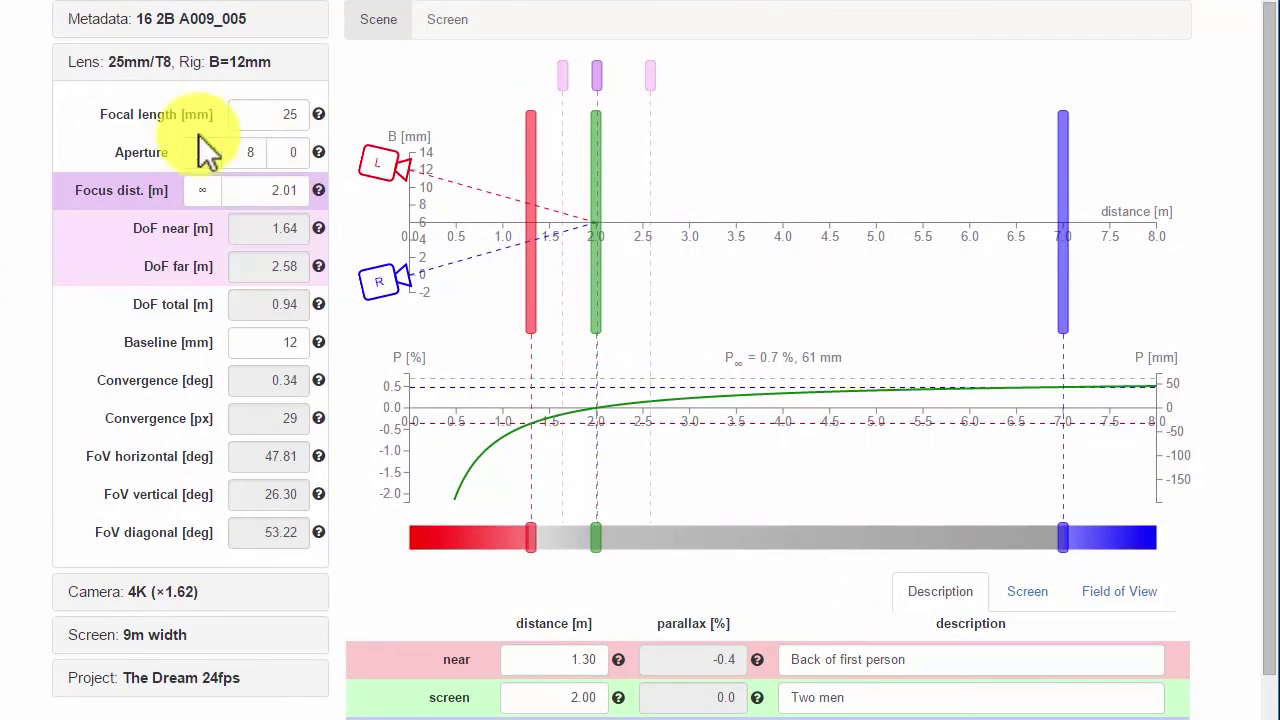
left_click(266, 152)
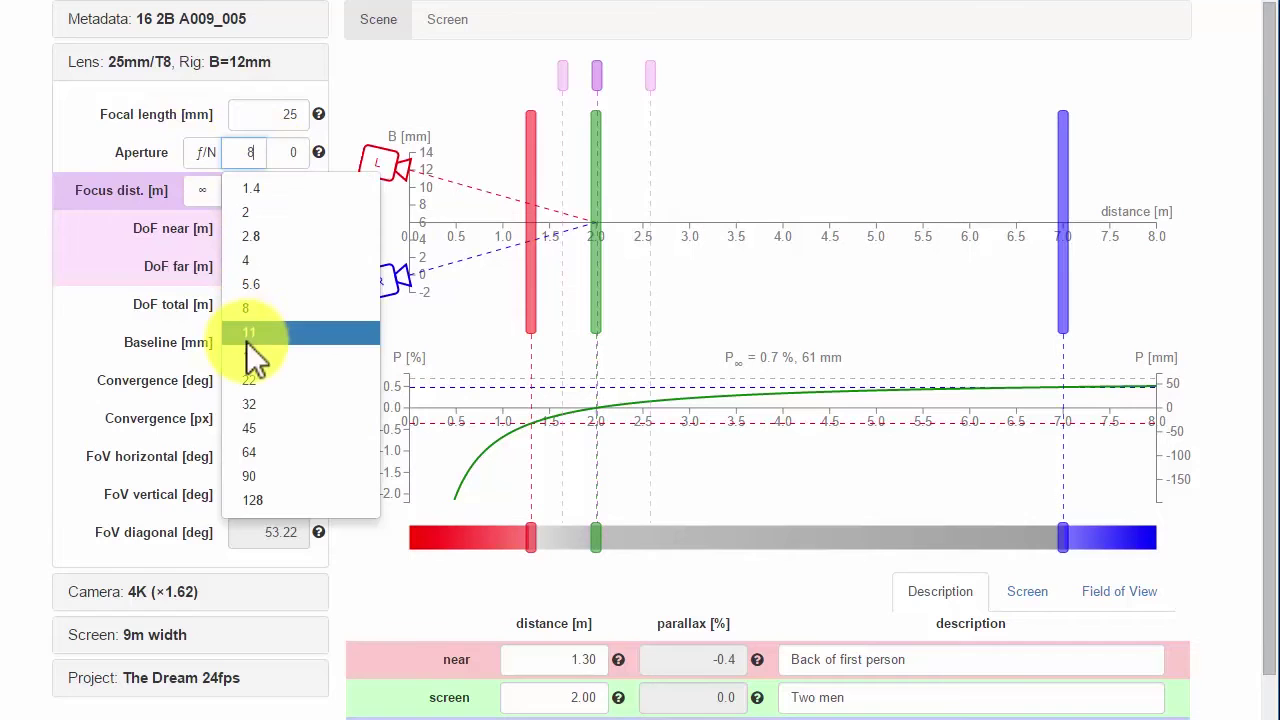
left_click(256, 357)
left_click(263, 152)
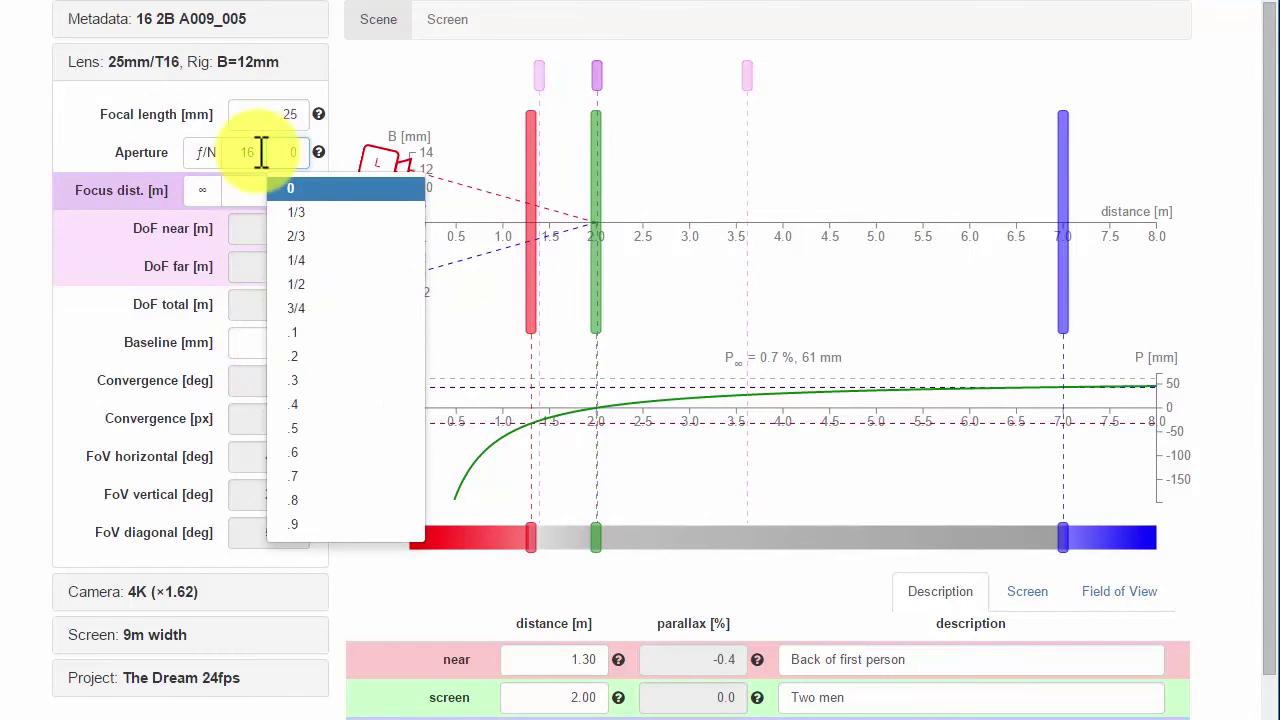
left_click(232, 304)
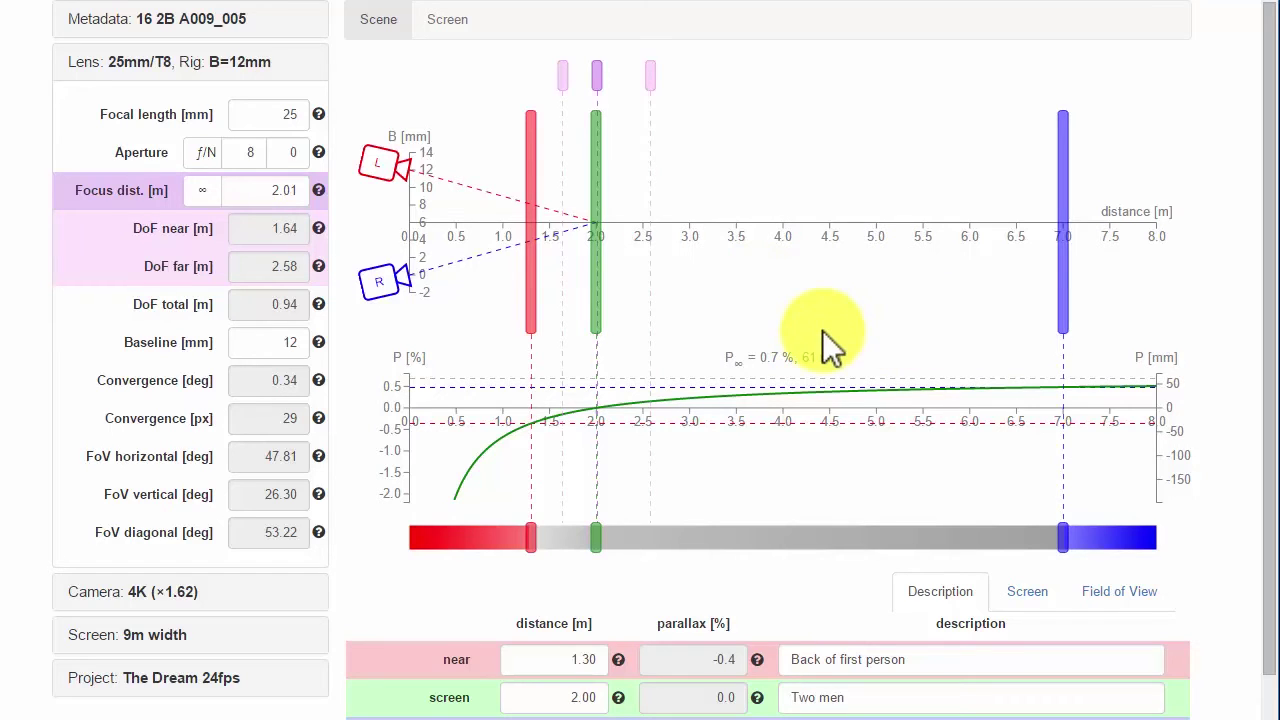
left_click_drag(596, 255, 601, 300)
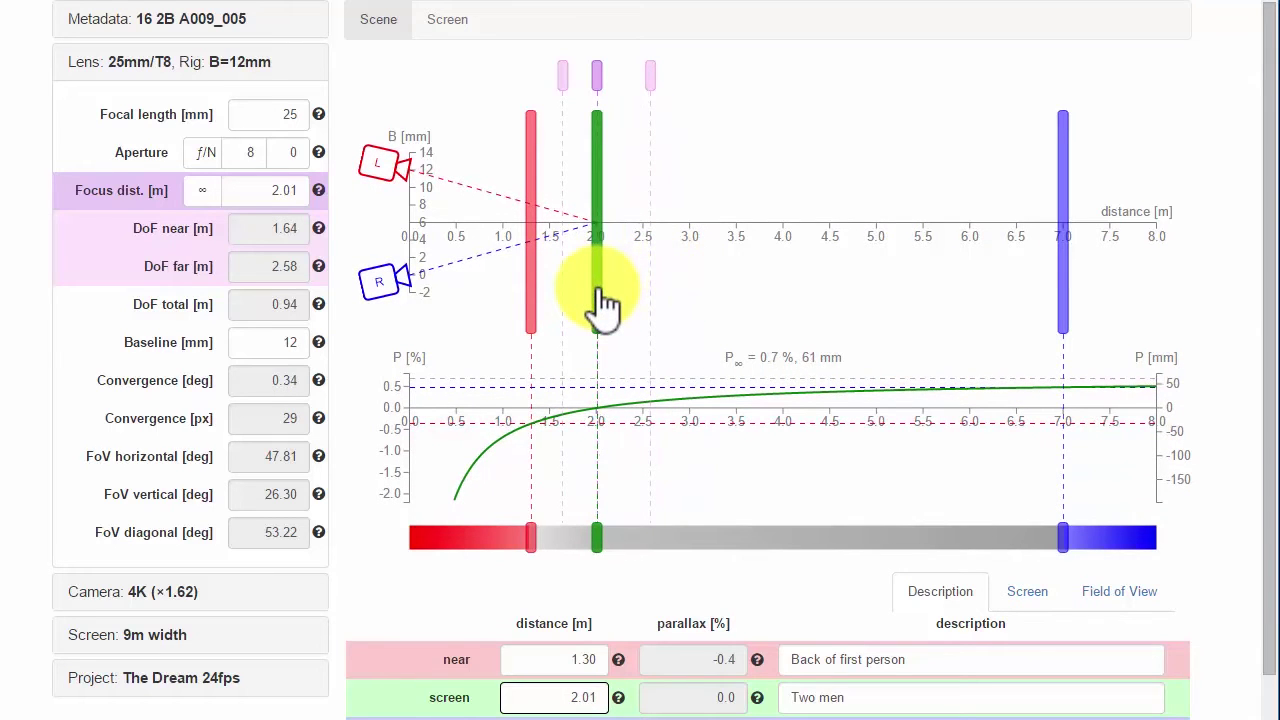
Set the near plane to 1.29 m, then move the pear to 3.22 m and the apple to 1.58 m.
scroll(940, 300, "down", 1)
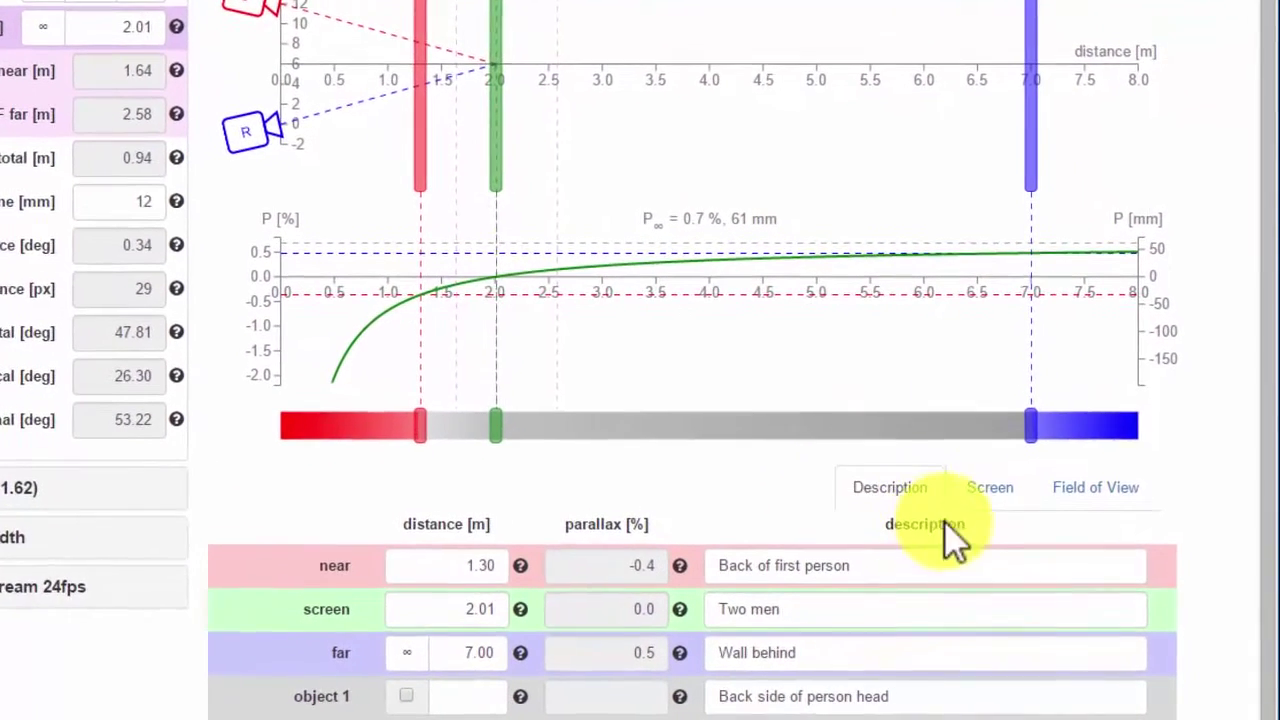
mouse_move(407, 422)
left_mouse_down()
mouse_move(395, 425)
mouse_move(406, 425)
left_mouse_up()
left_click_drag(484, 420, 483, 421)
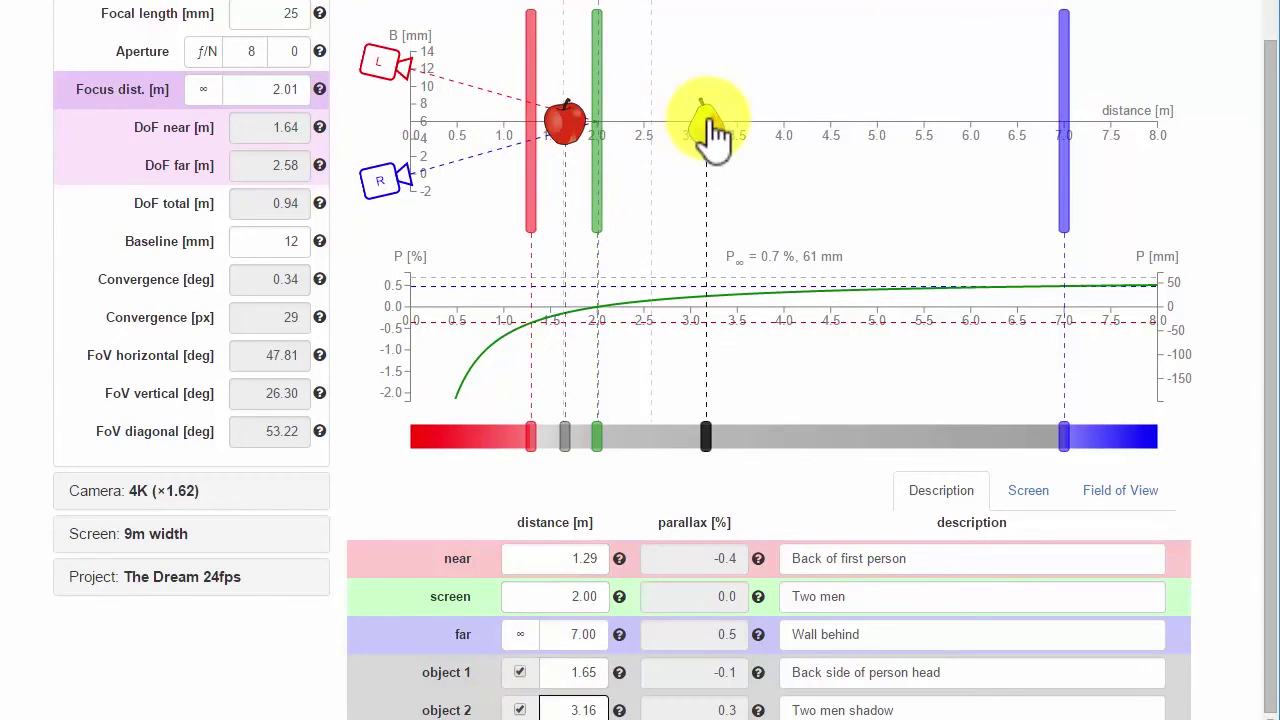
mouse_move(712, 137)
left_mouse_down()
mouse_move(803, 134)
mouse_move(717, 137)
left_mouse_up()
mouse_move(567, 130)
left_mouse_down()
mouse_move(547, 129)
mouse_move(566, 131)
left_mouse_up()
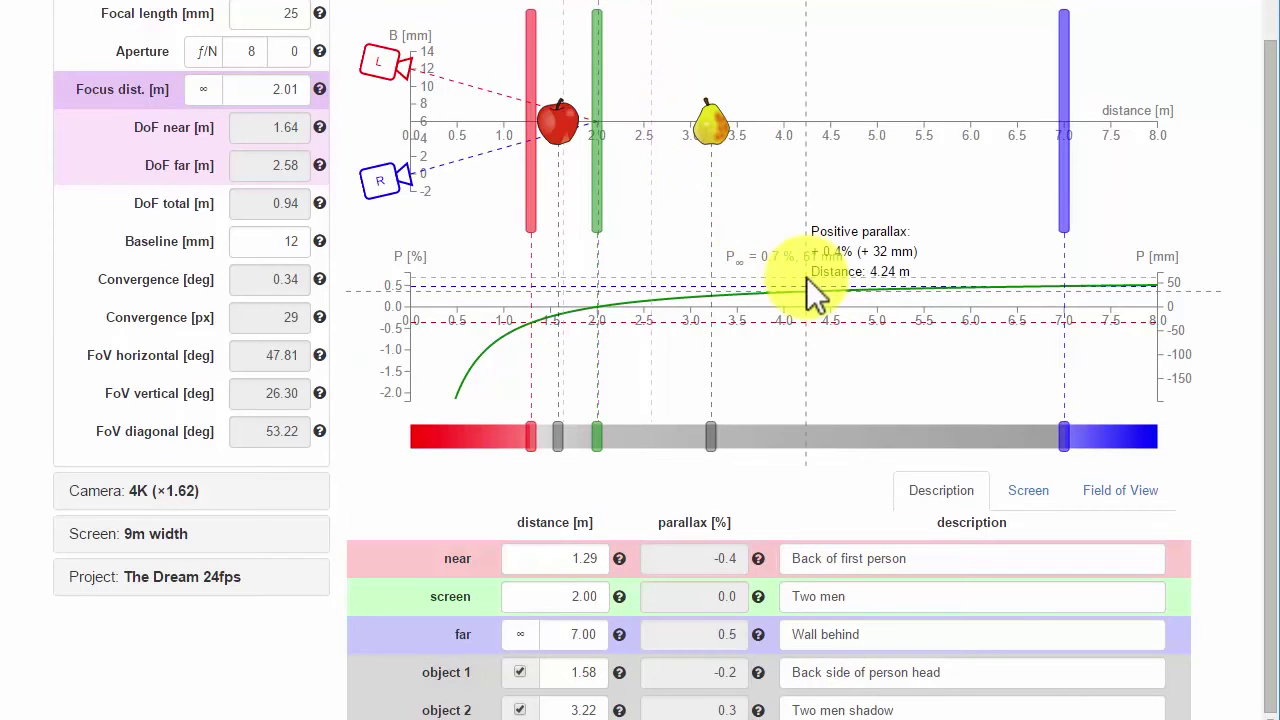
Push the screen plane back past 2.2 m, then try a 33 mm baseline before retyping 12 mm.
left_click(598, 54)
left_click_drag(600, 56, 622, 72)
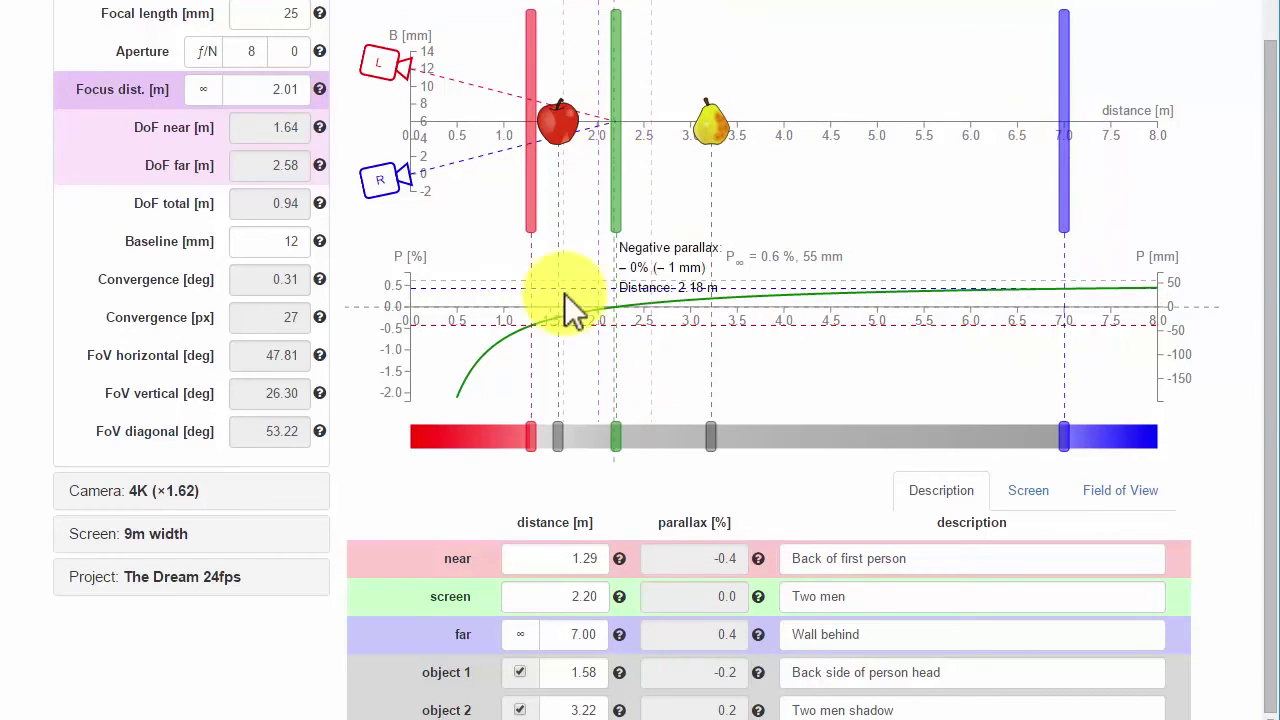
type("33")
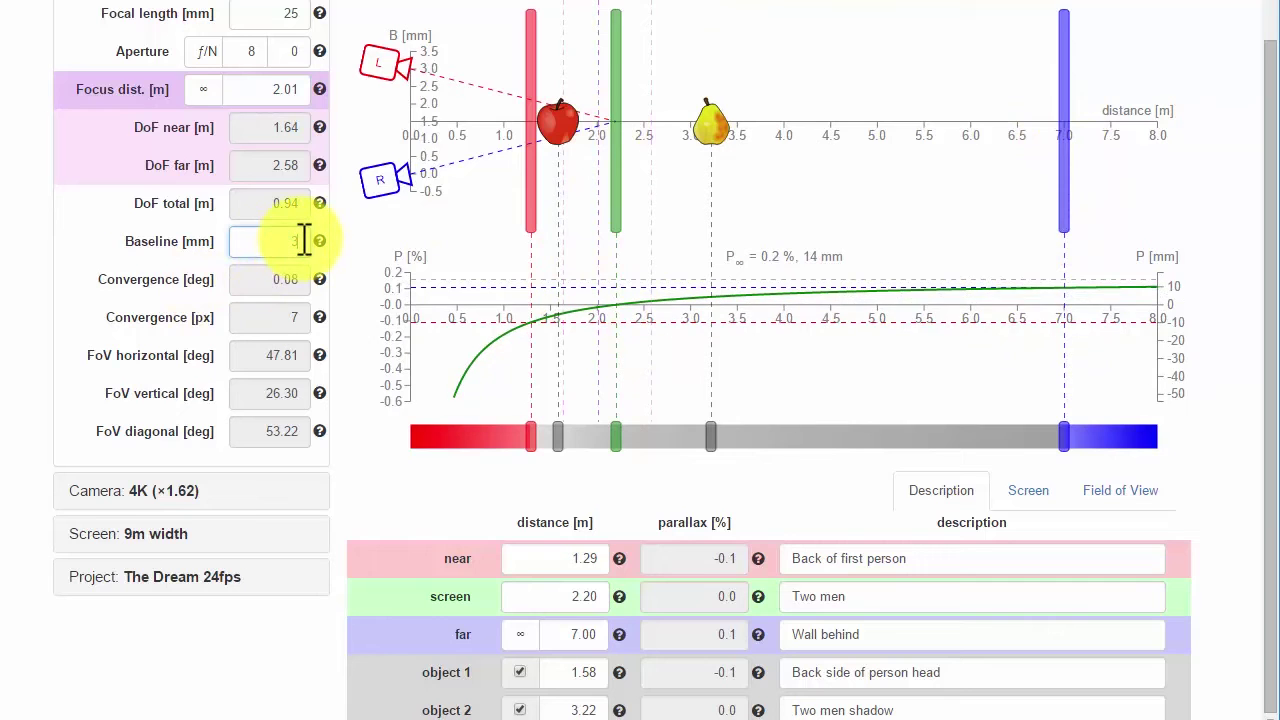
type("12")
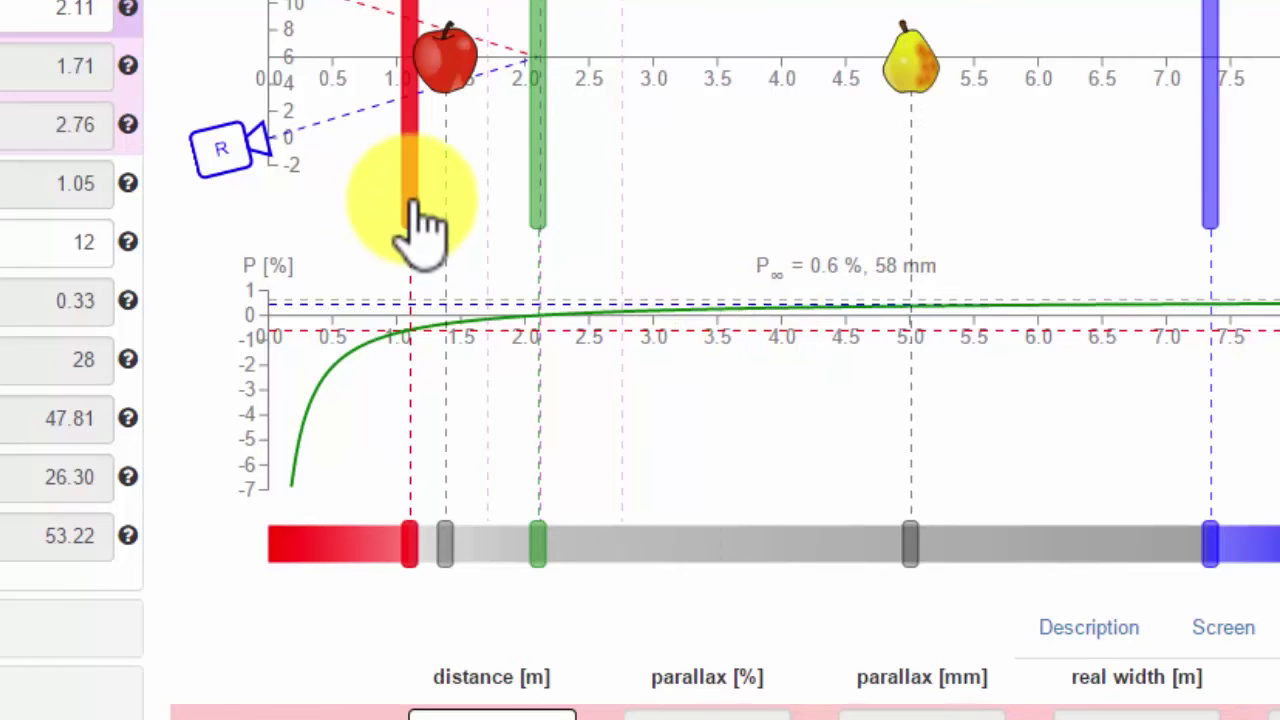
Nudge the near and screen planes to test them, then enter a 44 mm baseline.
mouse_move(412, 200)
left_mouse_down()
mouse_move(391, 205)
mouse_move(411, 200)
left_mouse_up()
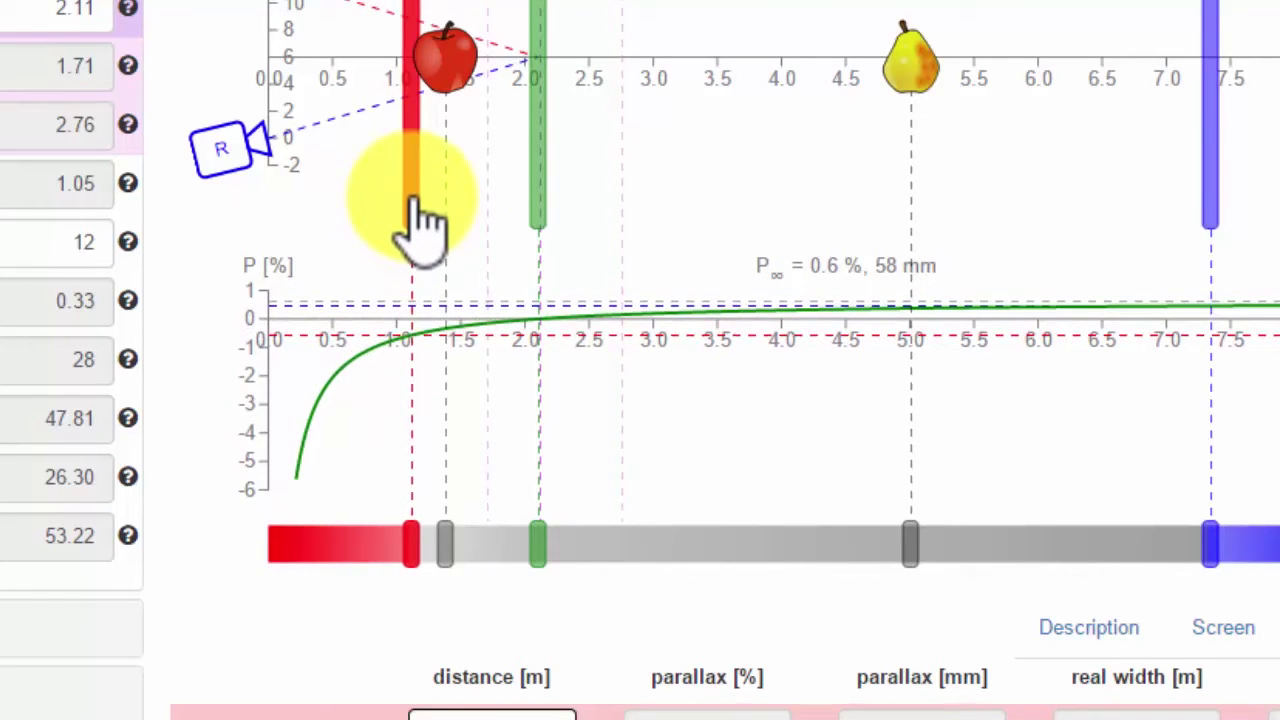
mouse_move(533, 212)
left_mouse_down()
mouse_move(552, 209)
mouse_move(540, 210)
left_mouse_up()
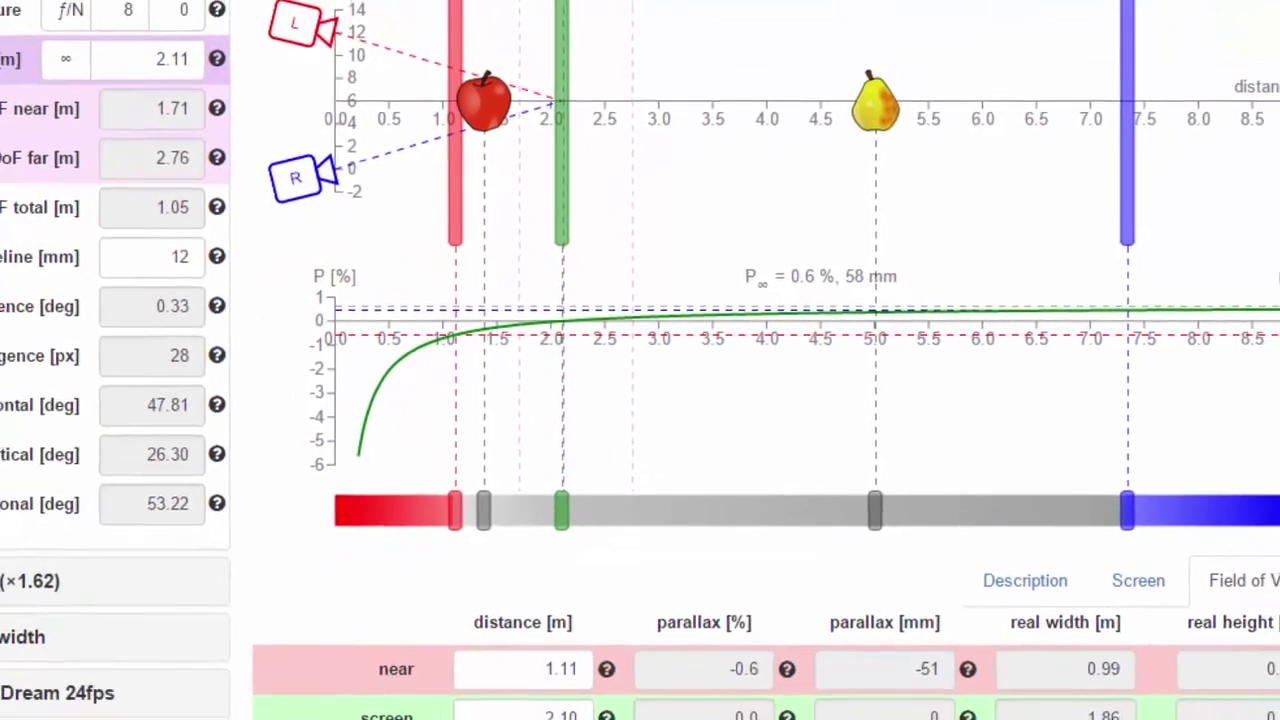
left_click(196, 263)
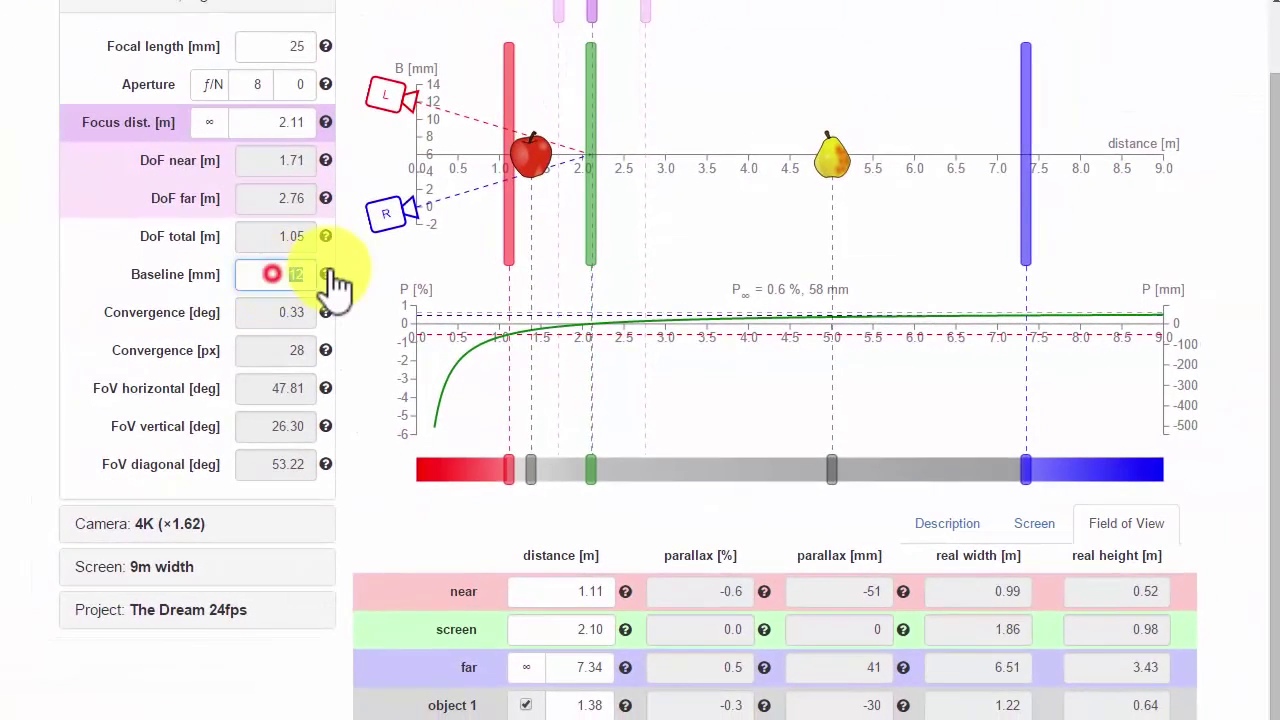
type("44")
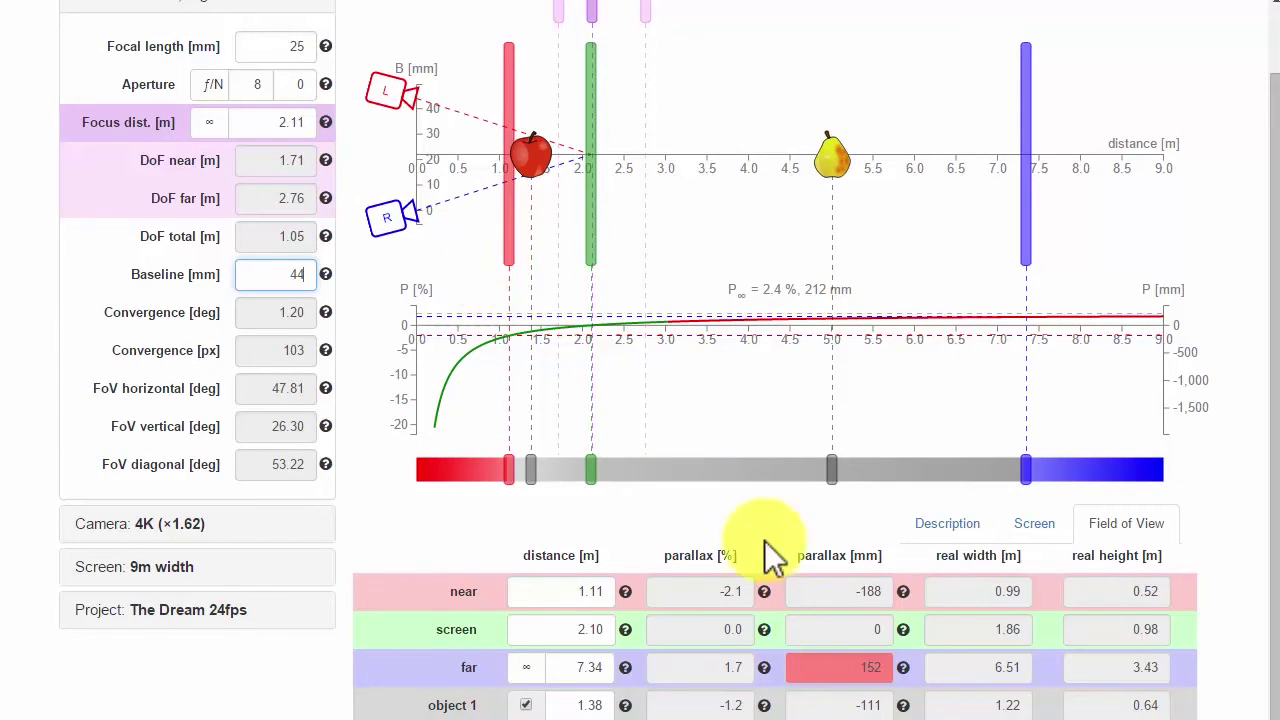
Revert the baseline to 12 mm, move the screen plane to 2.07 m, then re-enter 44 mm.
mouse_move(812, 384)
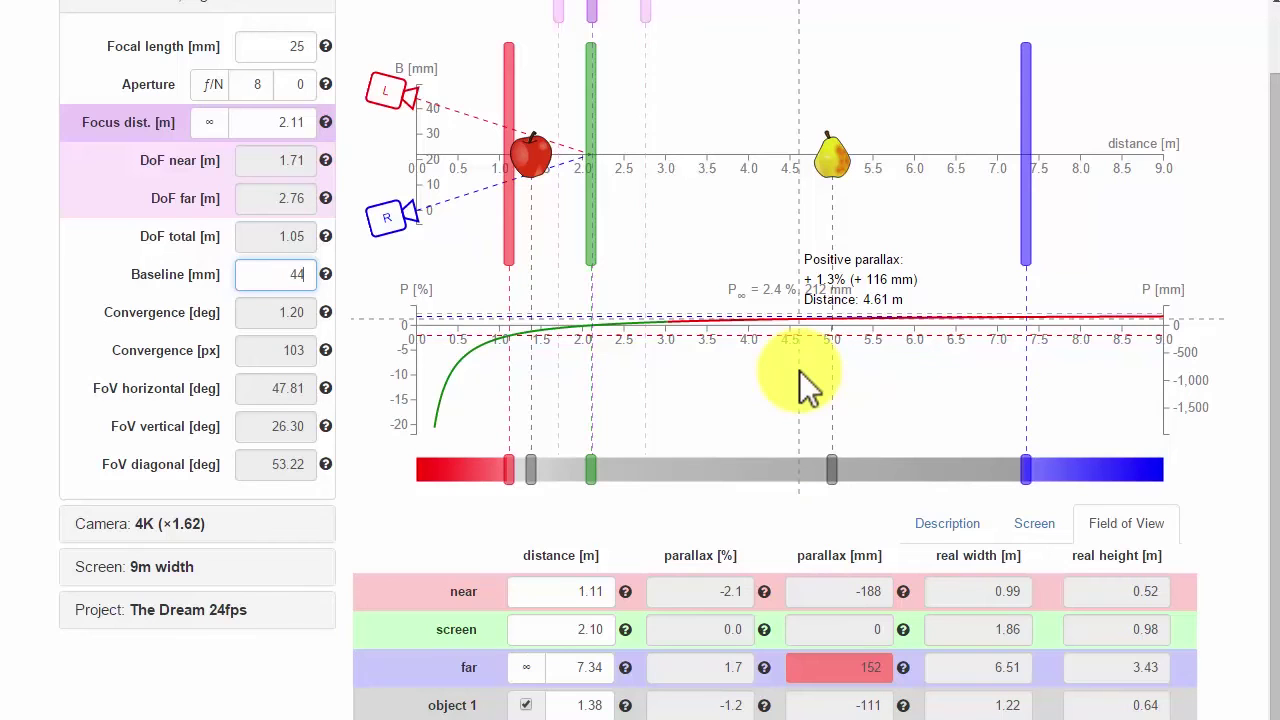
double_click(277, 272)
type("12")
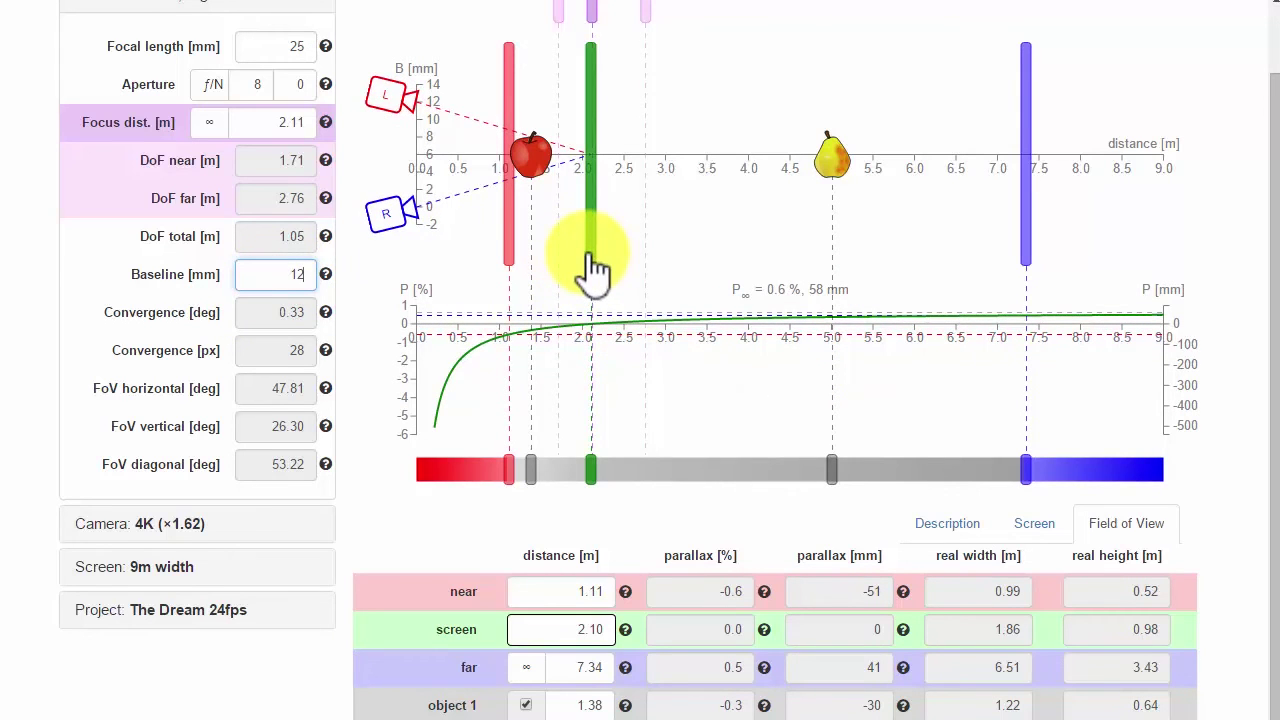
mouse_move(591, 262)
left_mouse_down()
mouse_move(614, 262)
mouse_move(589, 268)
left_mouse_up()
left_click_drag(276, 274, 330, 280)
type("44")
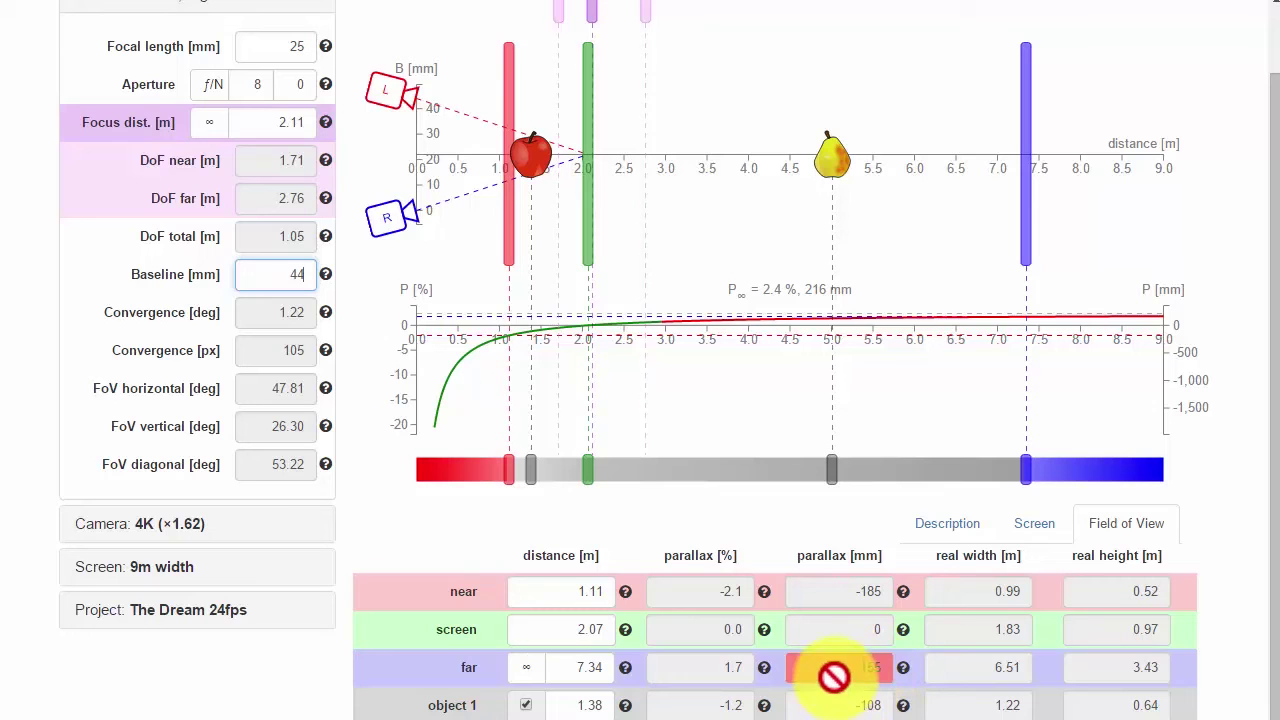
Set the baseline back to 12 mm, the screen plane to 1.92 m and the focal length to 15 mm.
double_click(278, 274)
type("12")
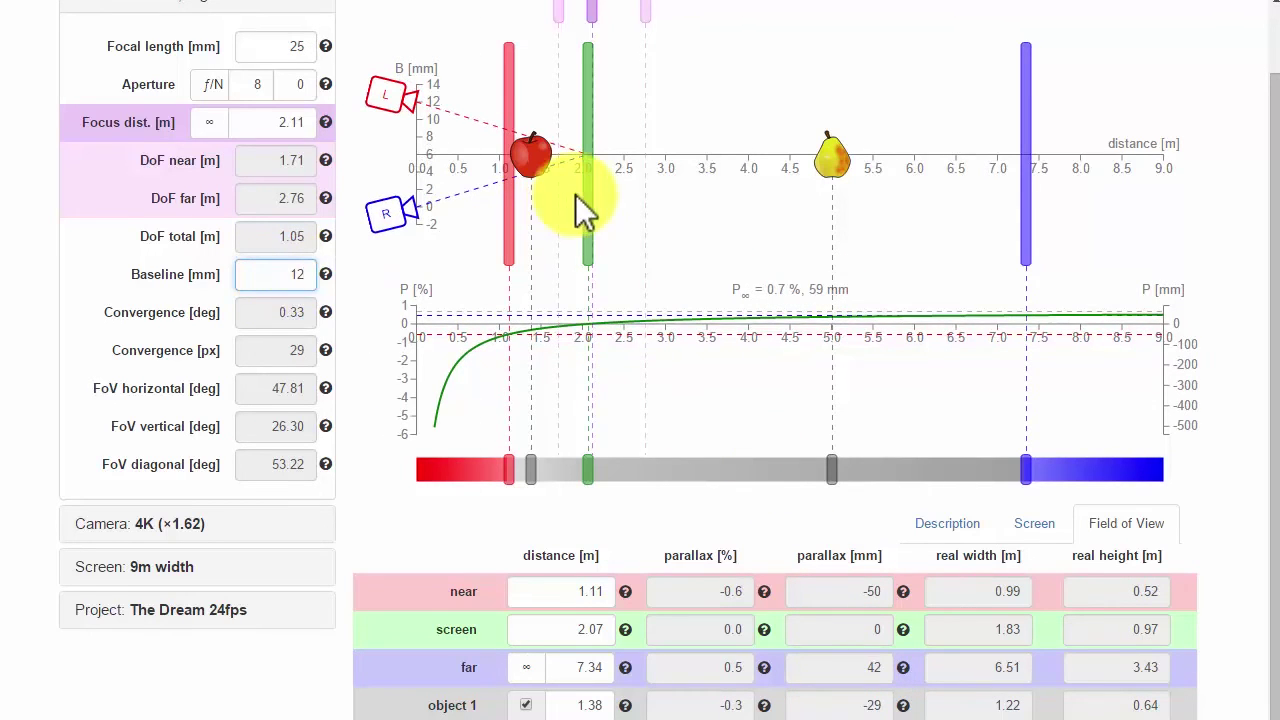
left_click_drag(587, 206, 540, 258)
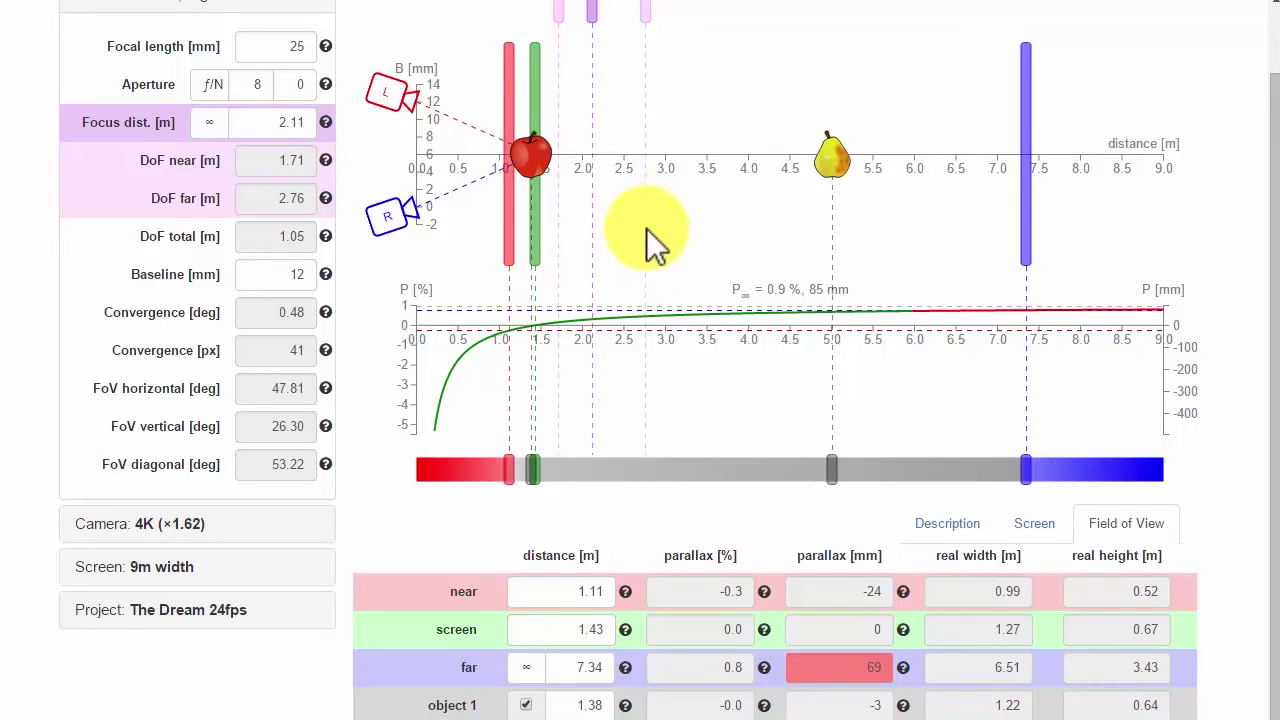
left_click_drag(537, 243, 583, 240)
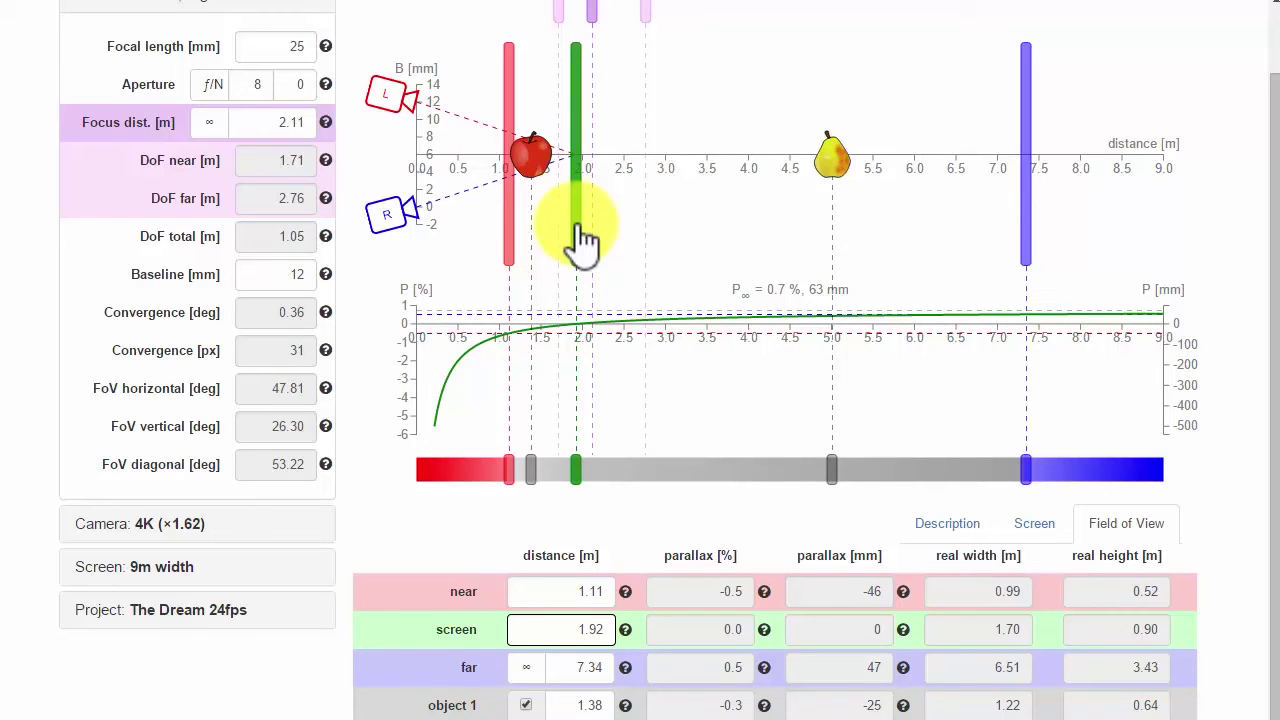
left_click_drag(585, 240, 586, 240)
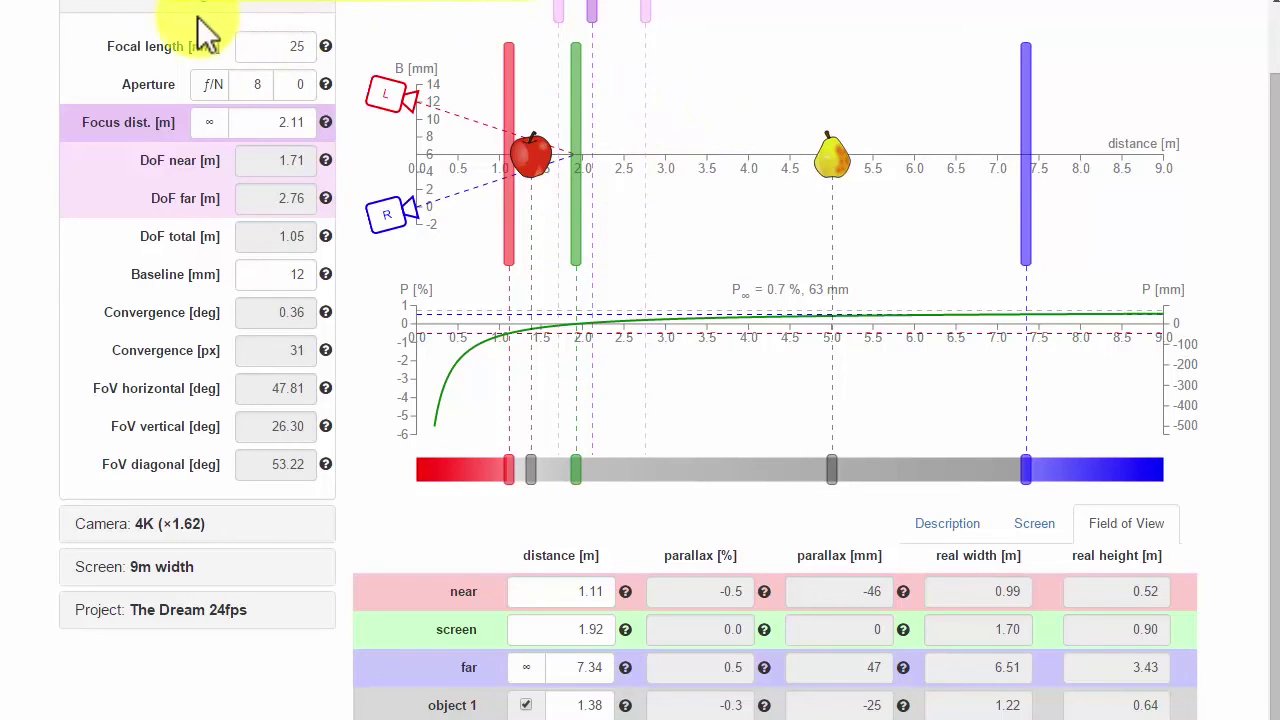
left_click(274, 47)
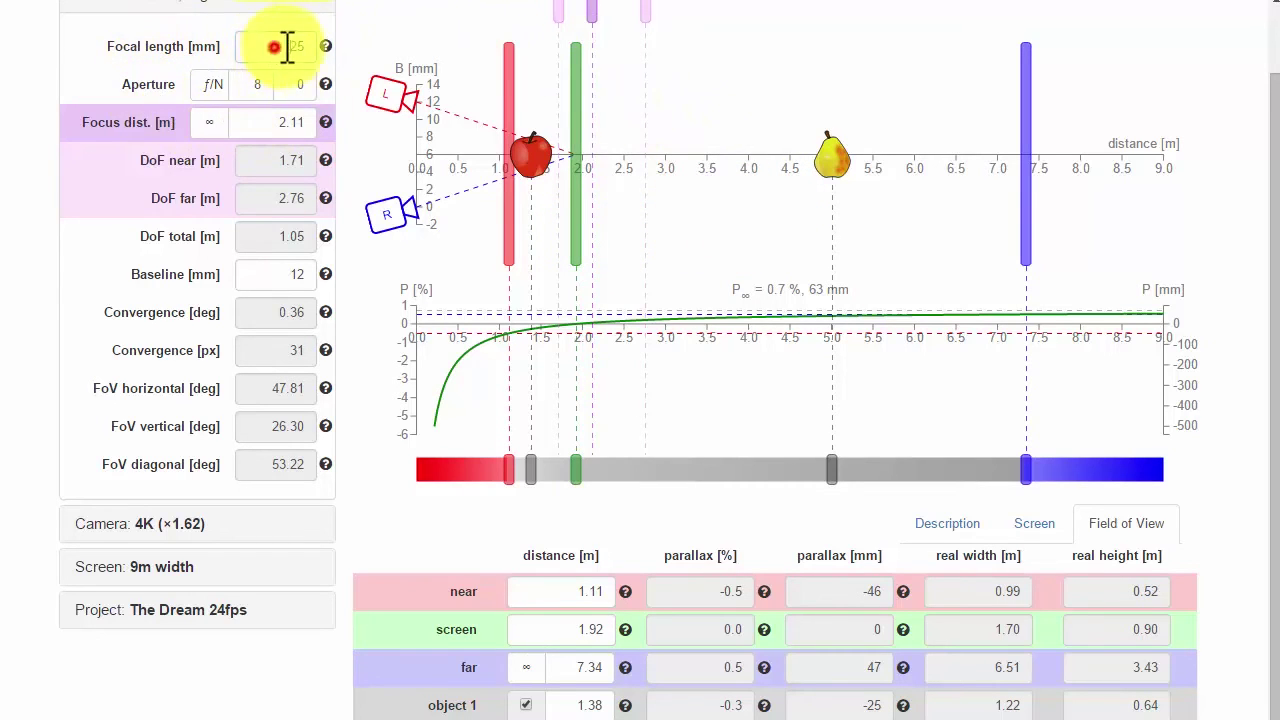
type("15")
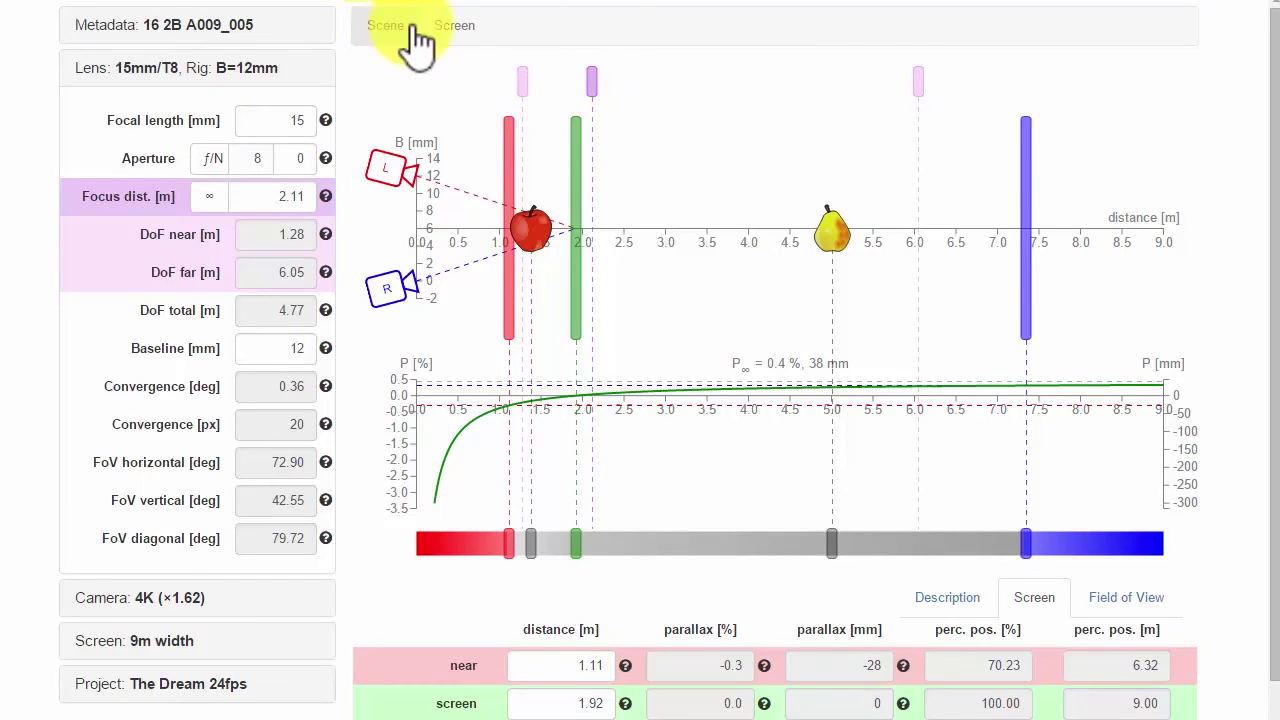
Show the Screen chart of perceived screen positions.
left_click(455, 26)
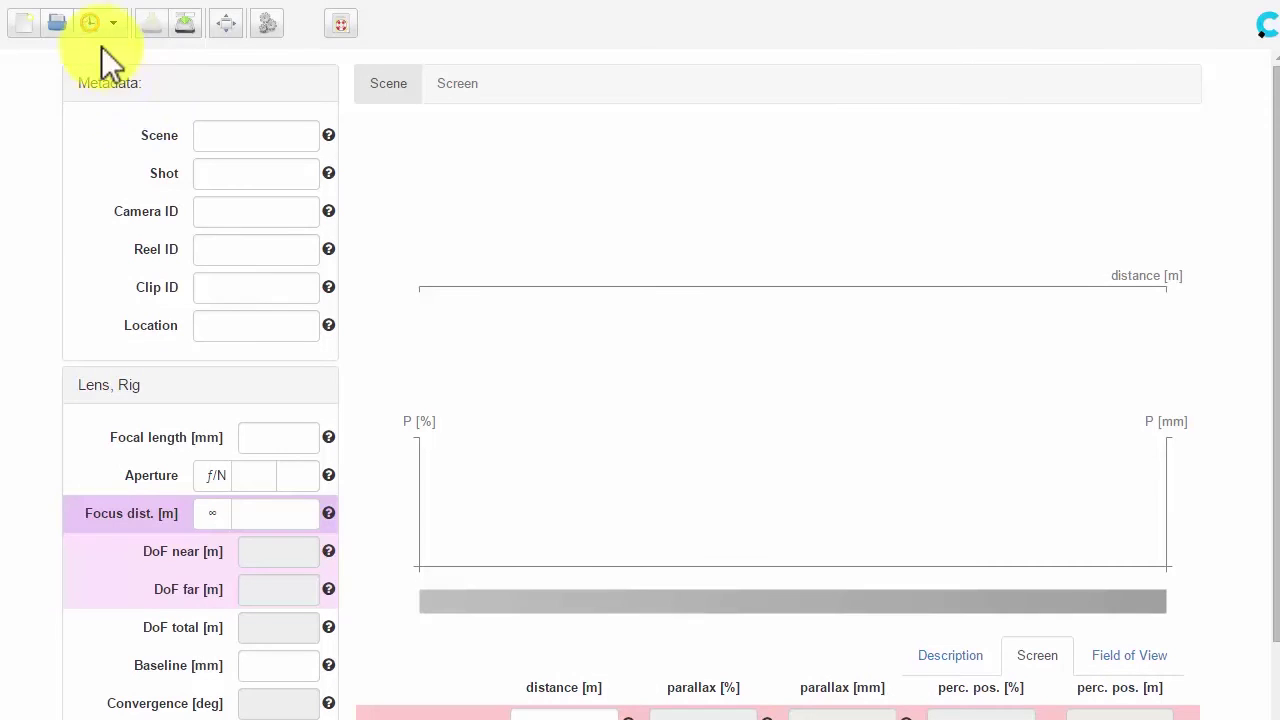
Open the saved 16 2B shot file and briefly preview its Screen chart.
left_click(57, 22)
left_click(220, 155)
left_click(802, 562)
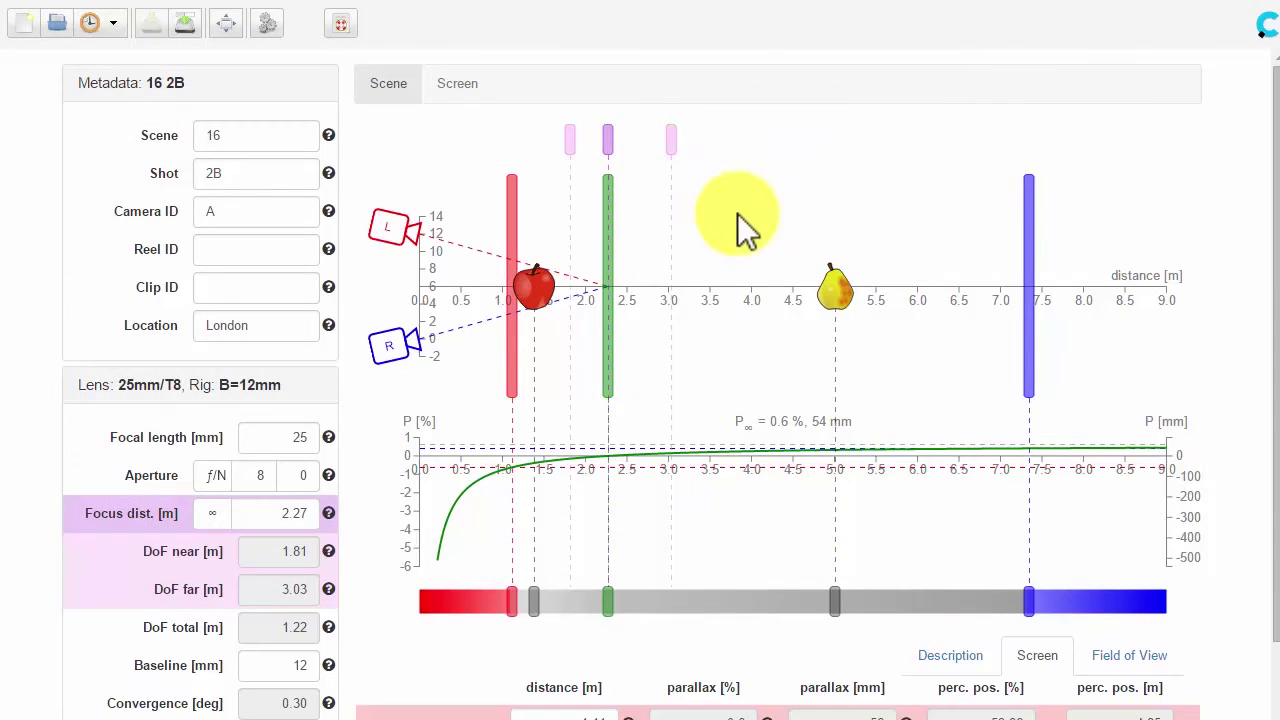
left_click(464, 86)
left_click(394, 92)
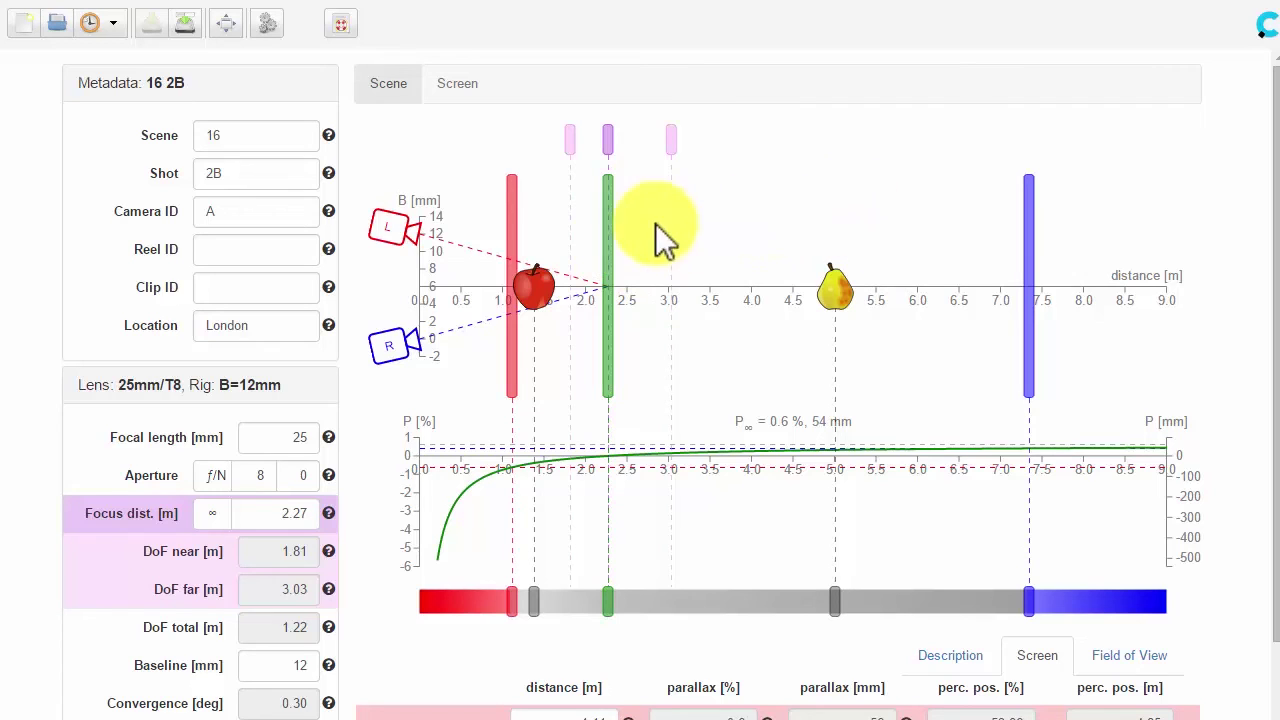
Push the screen plane farther, move focus out to 2.61 m, and set a 9 mm baseline.
left_click_drag(609, 216, 641, 226)
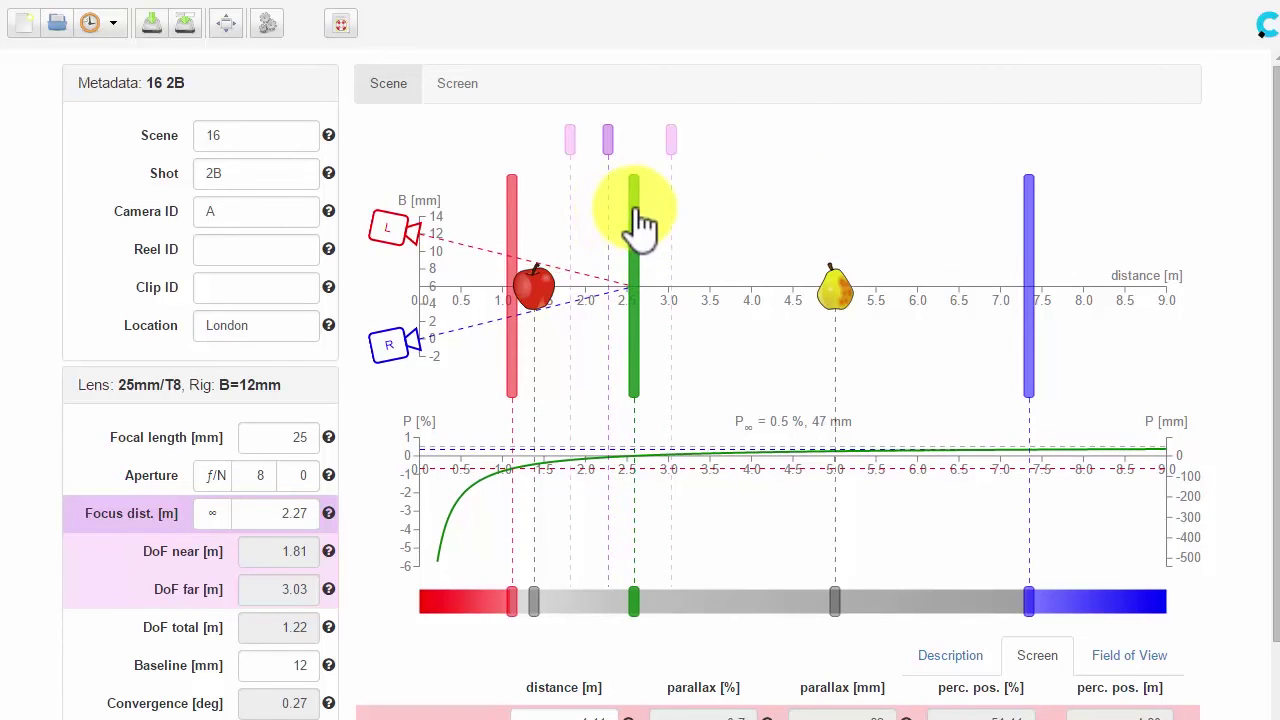
left_click_drag(608, 140, 637, 138)
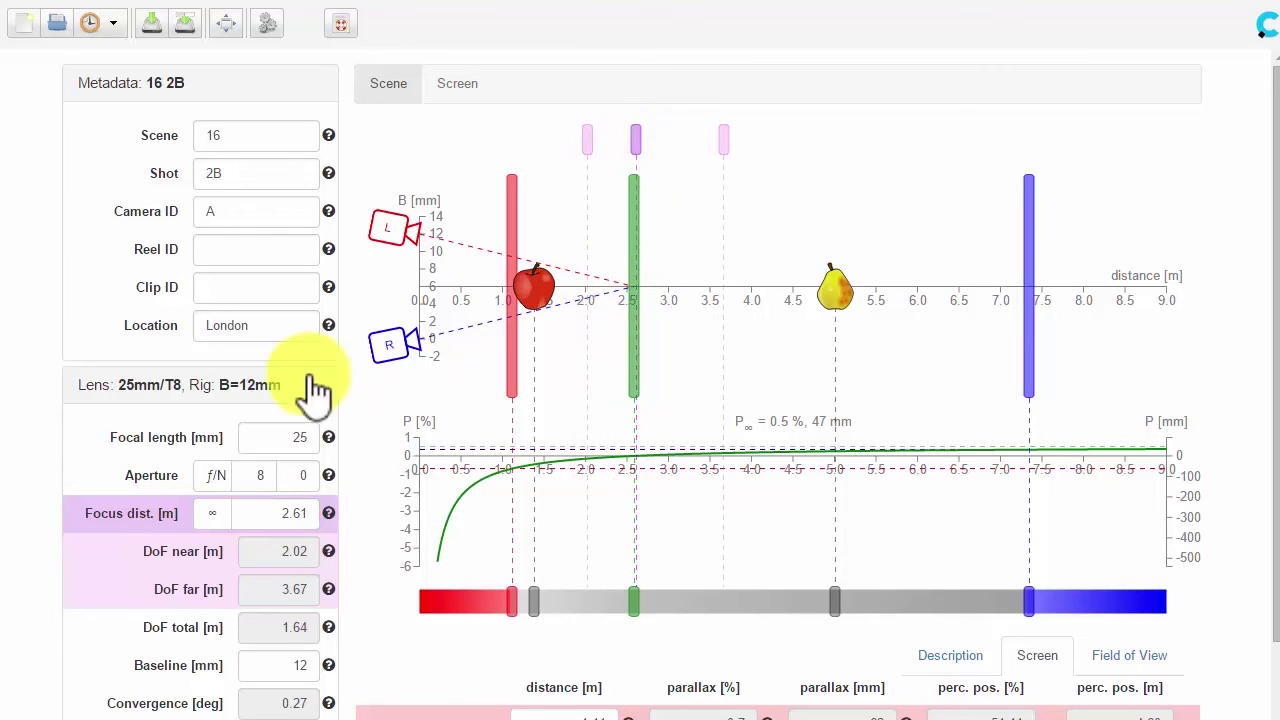
double_click(282, 663)
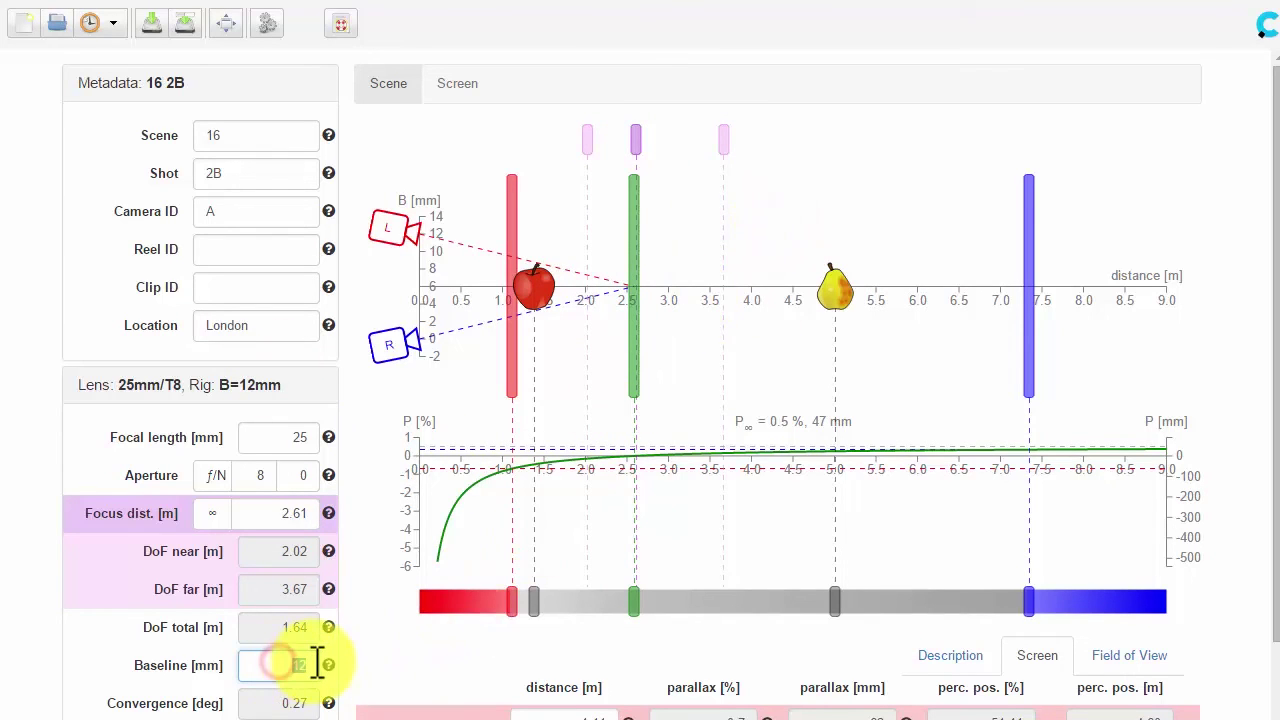
type("9")
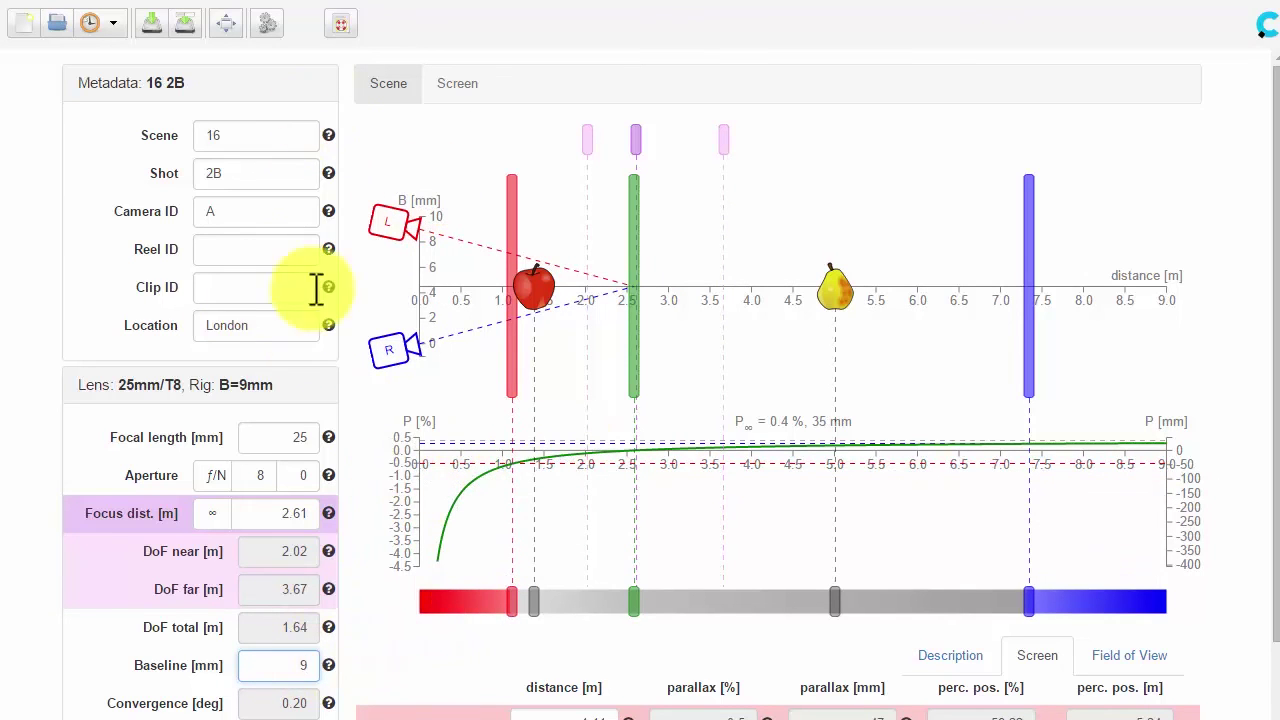
Collapse Lens/Rig, enter Reel ID 12 and Clip ID 003, then collapse Metadata.
left_click(296, 386)
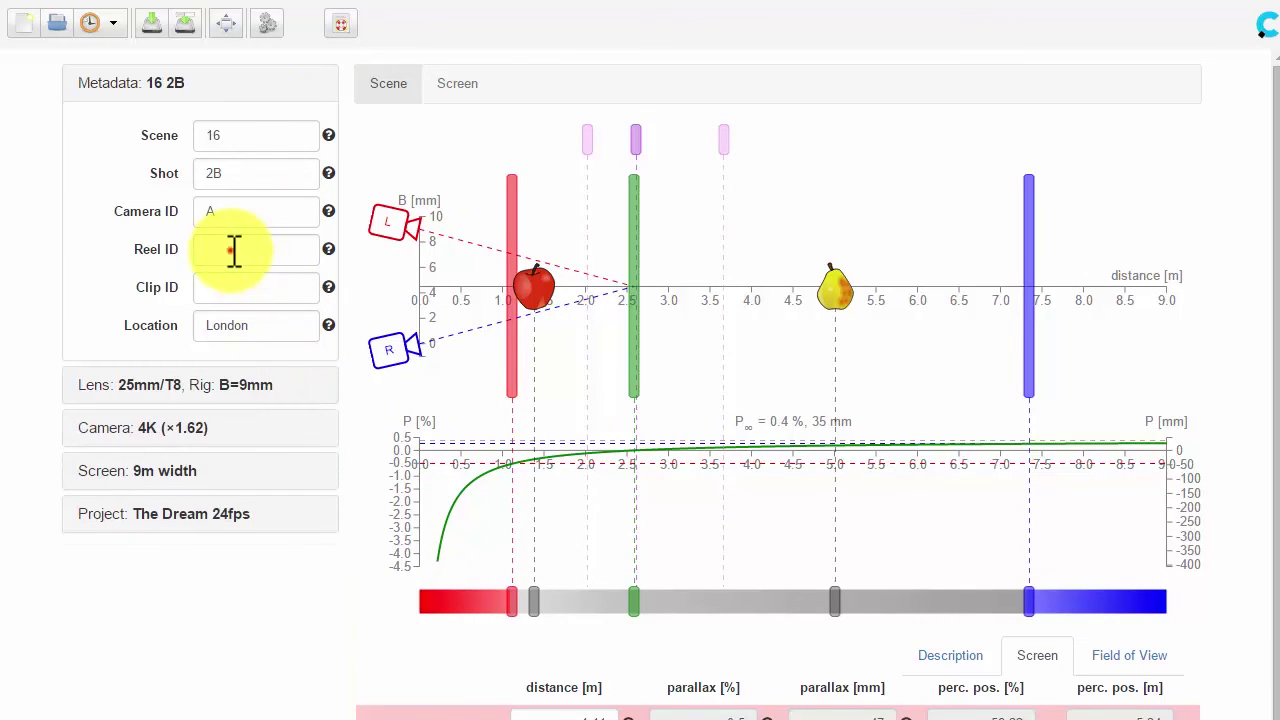
left_click(246, 287)
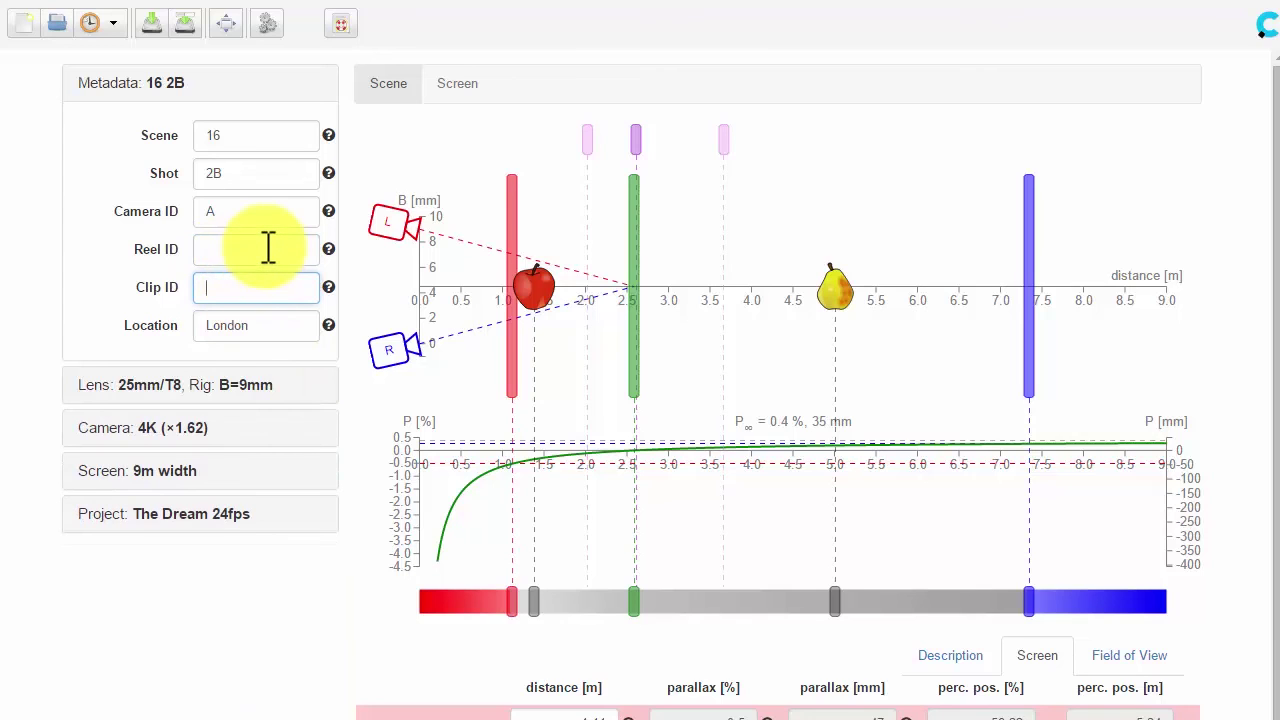
left_click(265, 247)
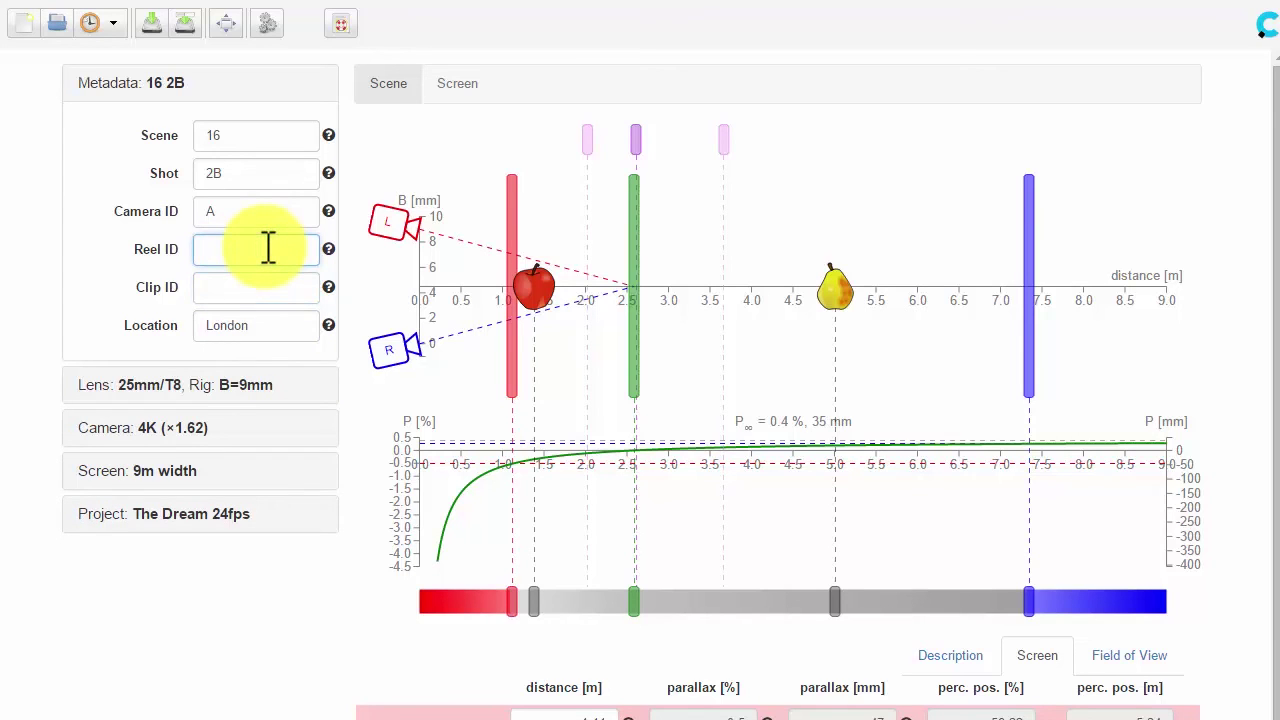
type("12")
left_click(250, 288)
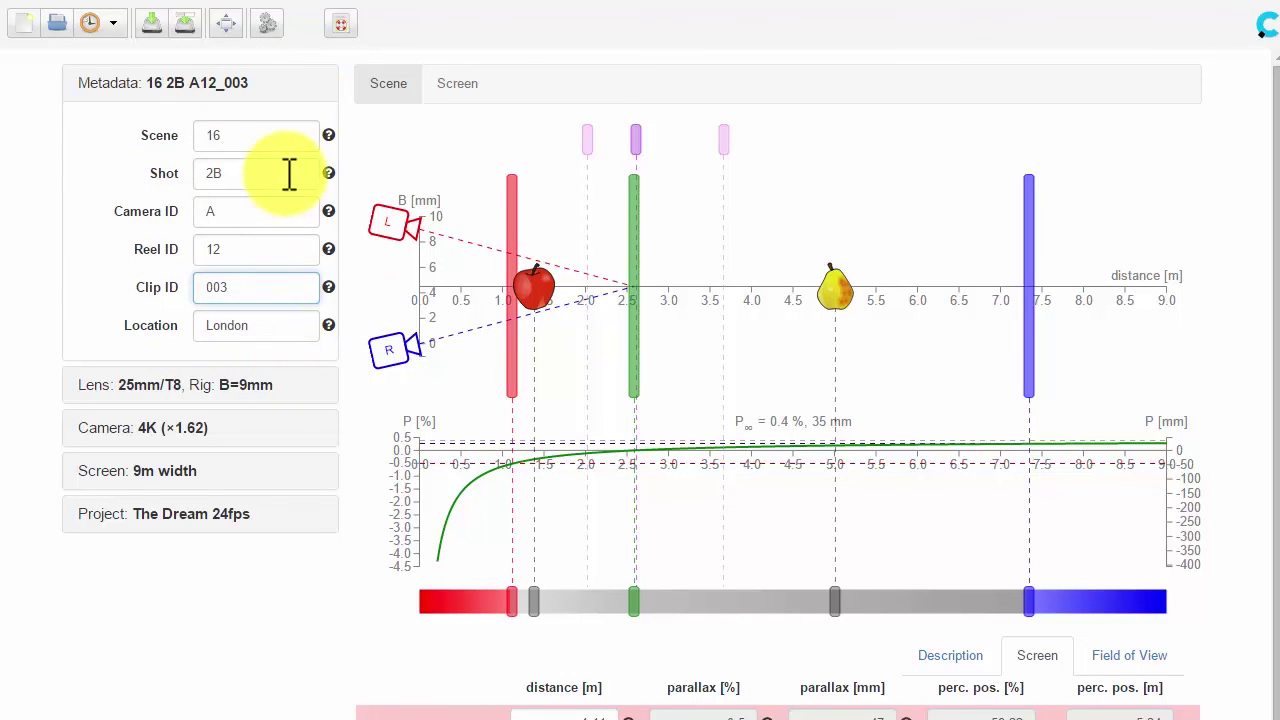
left_click(305, 80)
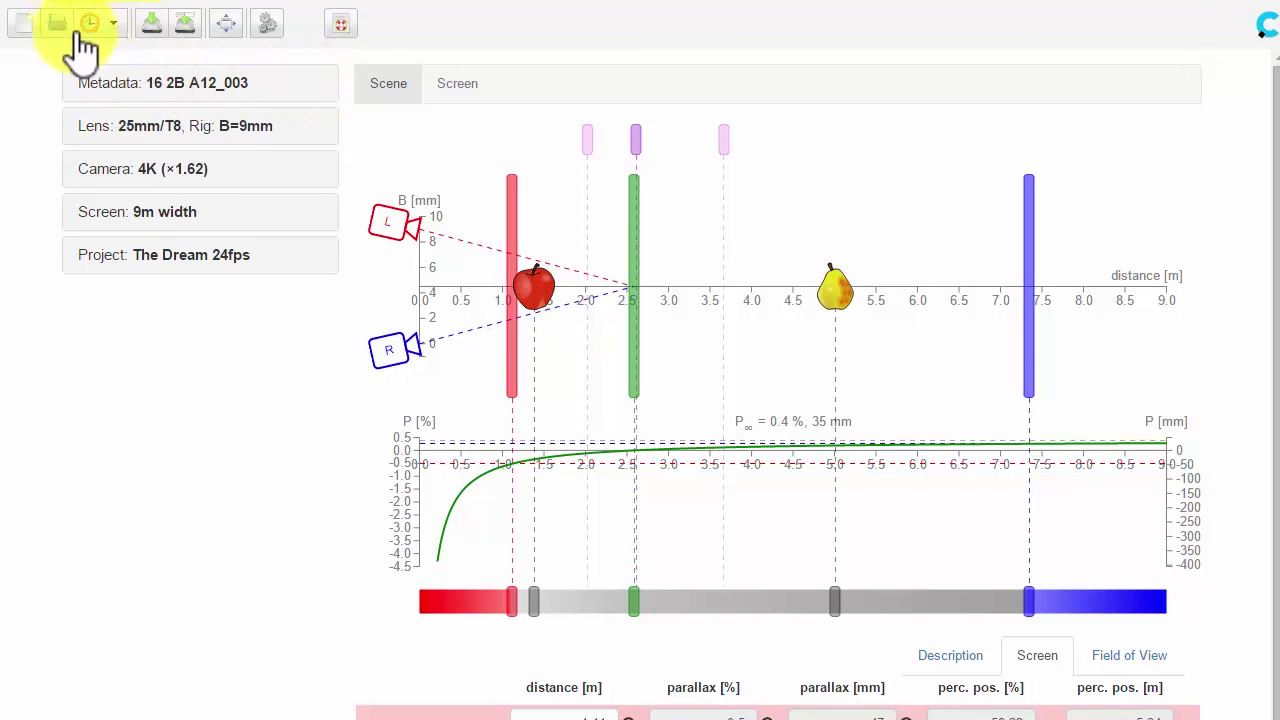
Save the calculation under the suggested name 16 2B A12_003.
left_click(185, 24)
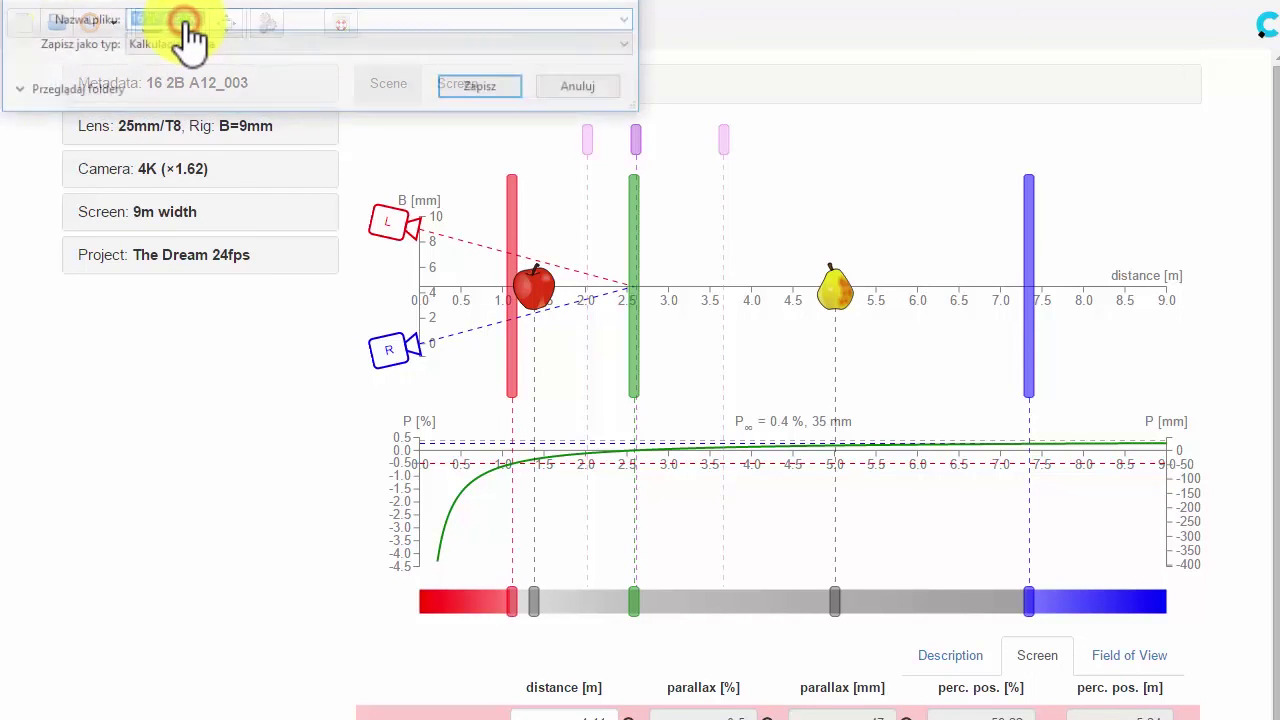
left_click(491, 87)
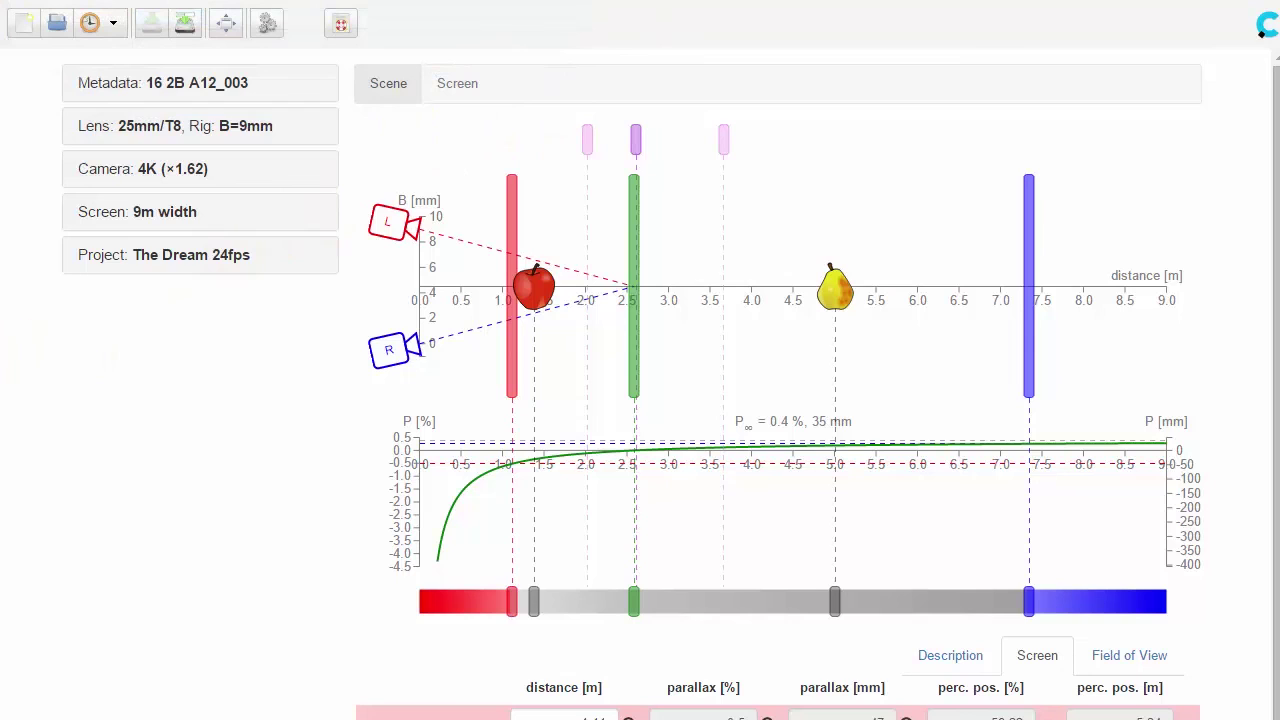